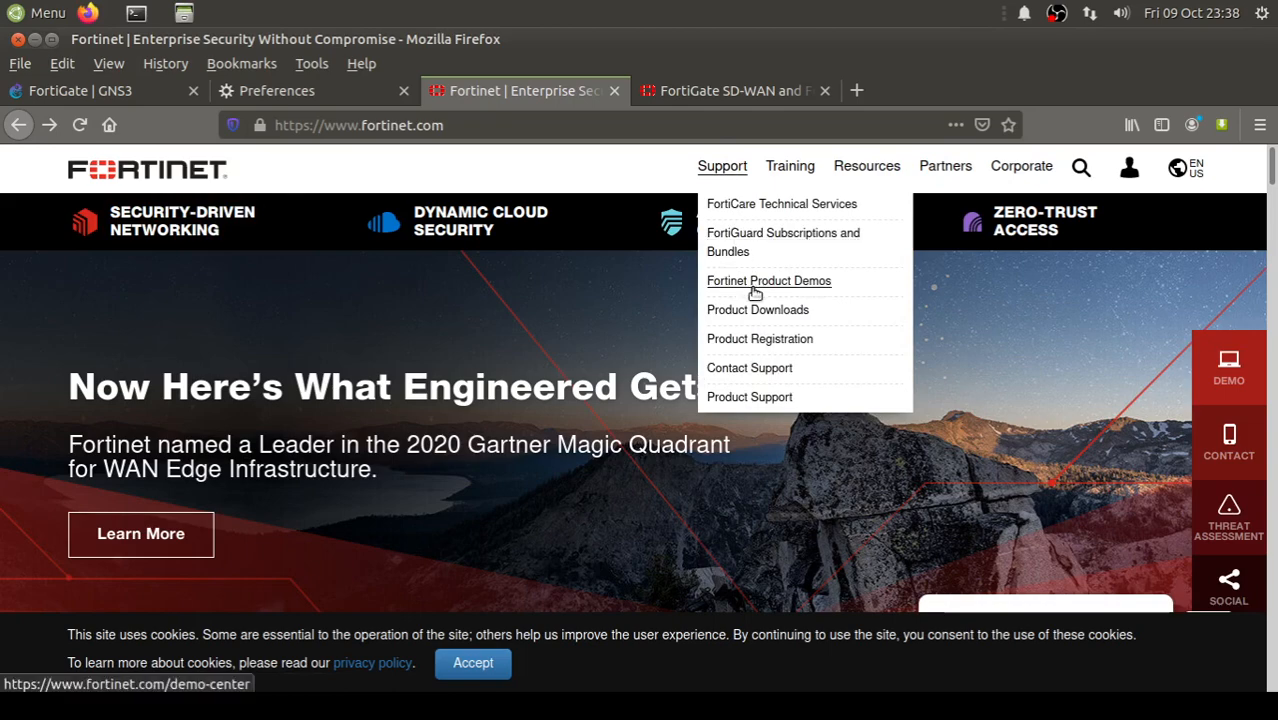
Open Fortinet's Product Demos page and find the Secure SD-WAN Demo among the product demos.
click(778, 282)
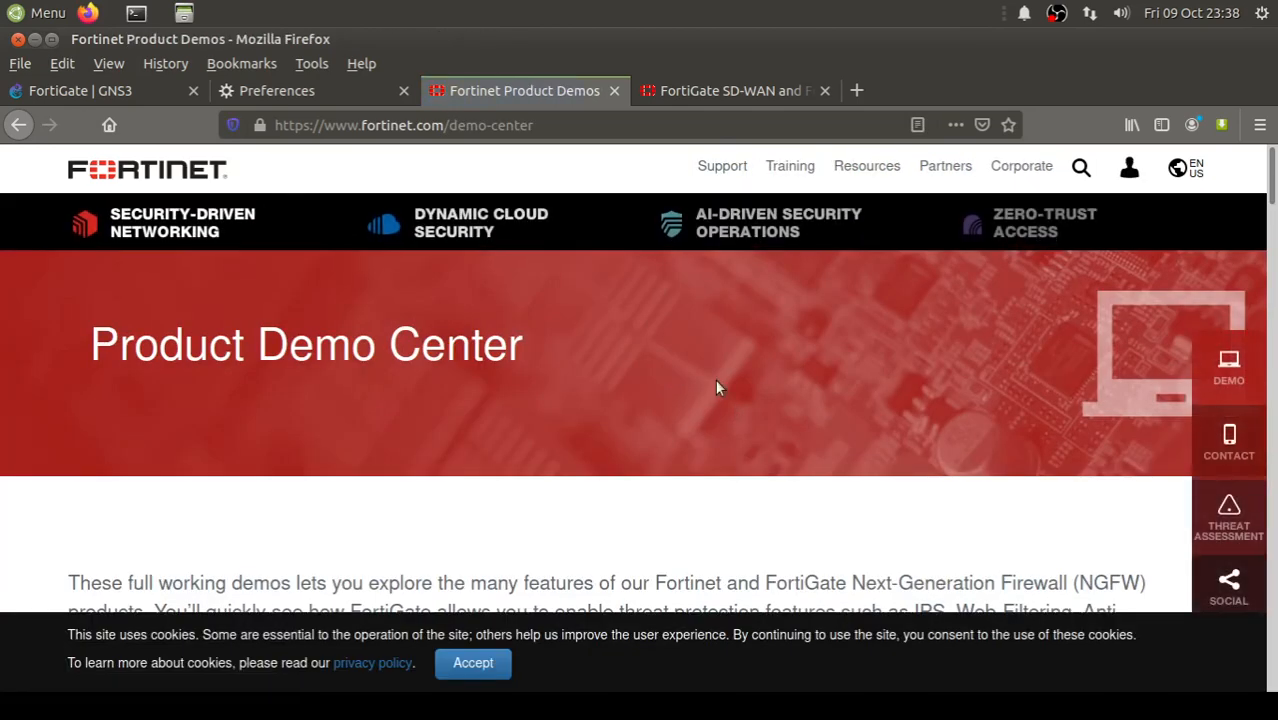
scroll(715, 380, down, 5)
scroll(717, 385, down, 3)
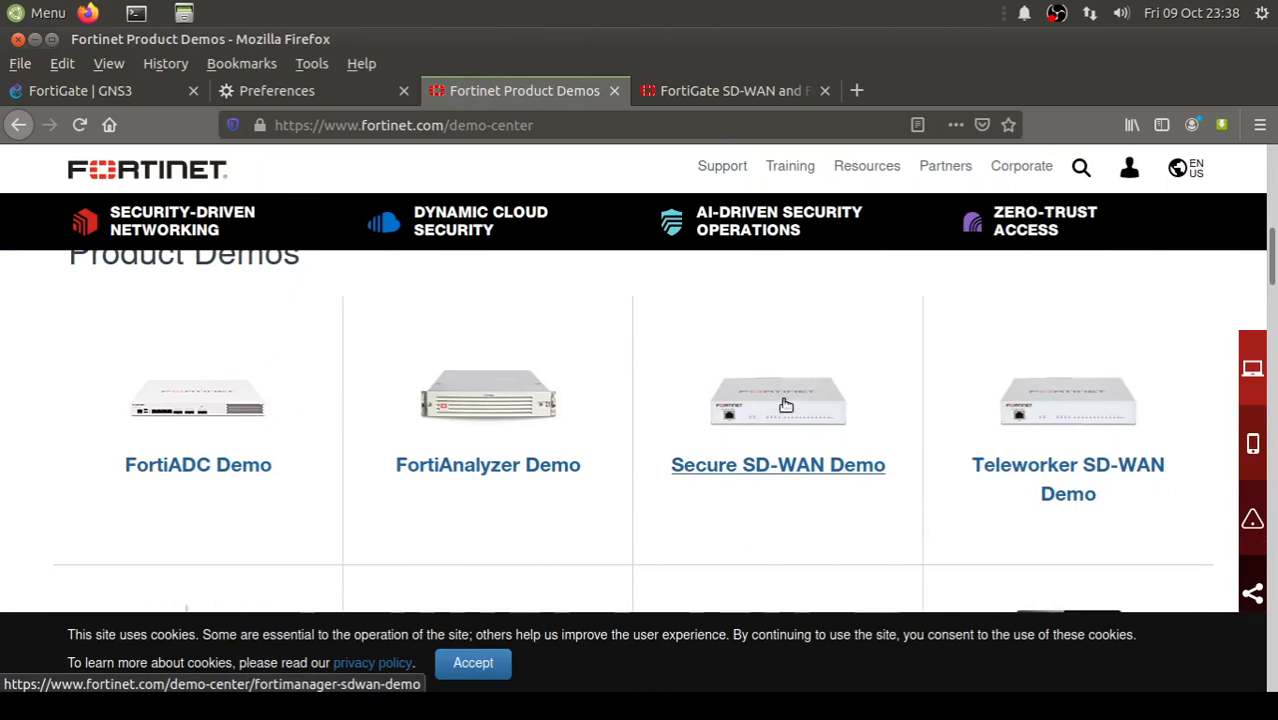
Examine the Secure SD-WAN Demo page, including its description and registration form.
click(724, 91)
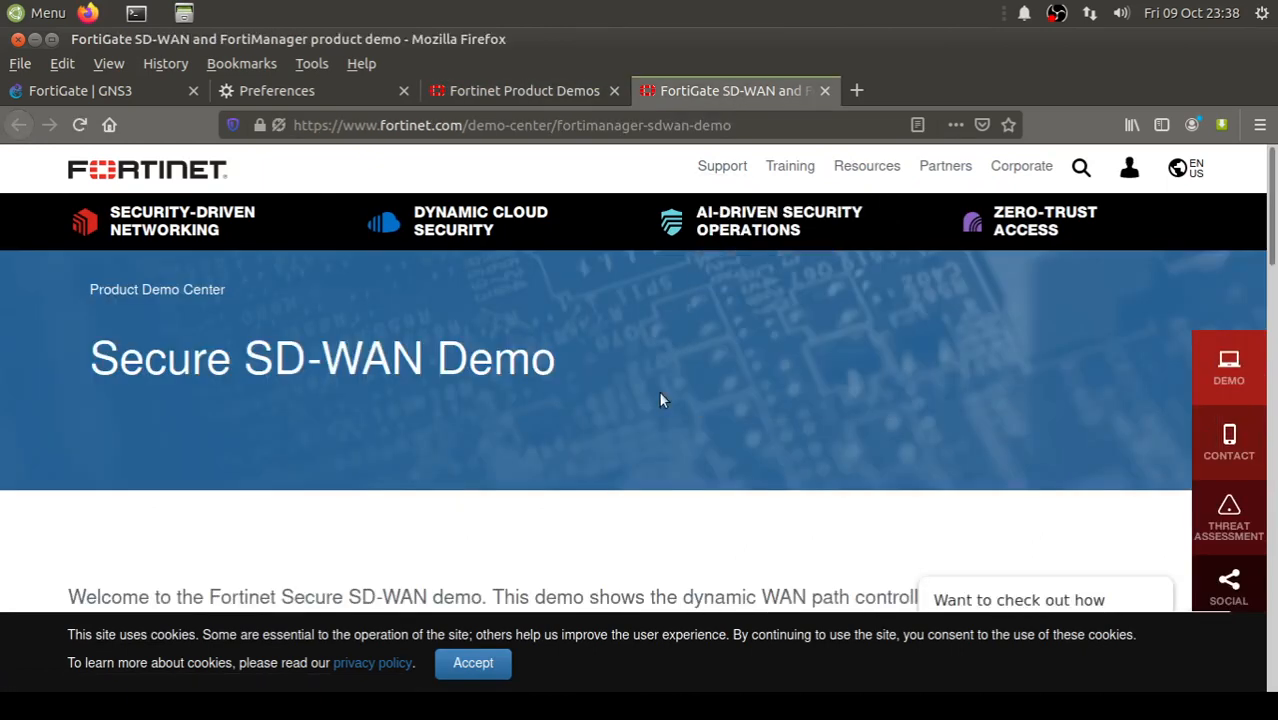
scroll(593, 393, down, 3)
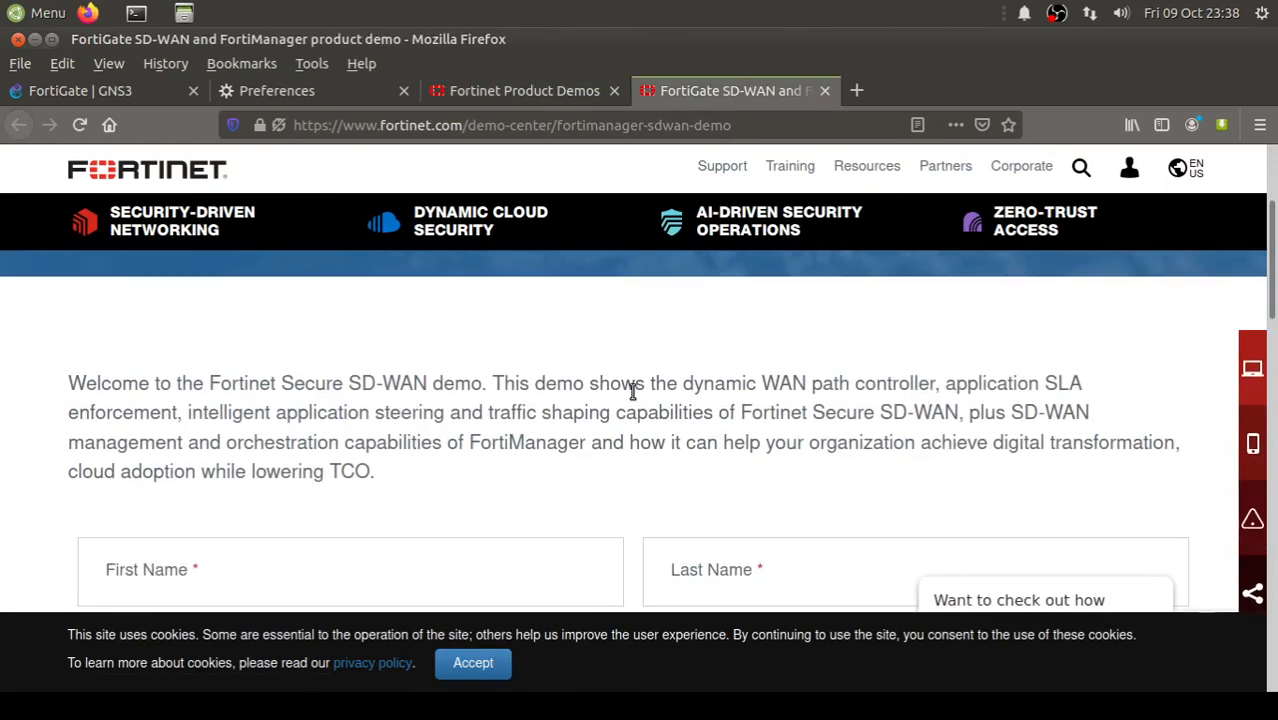
scroll(631, 391, down, 3)
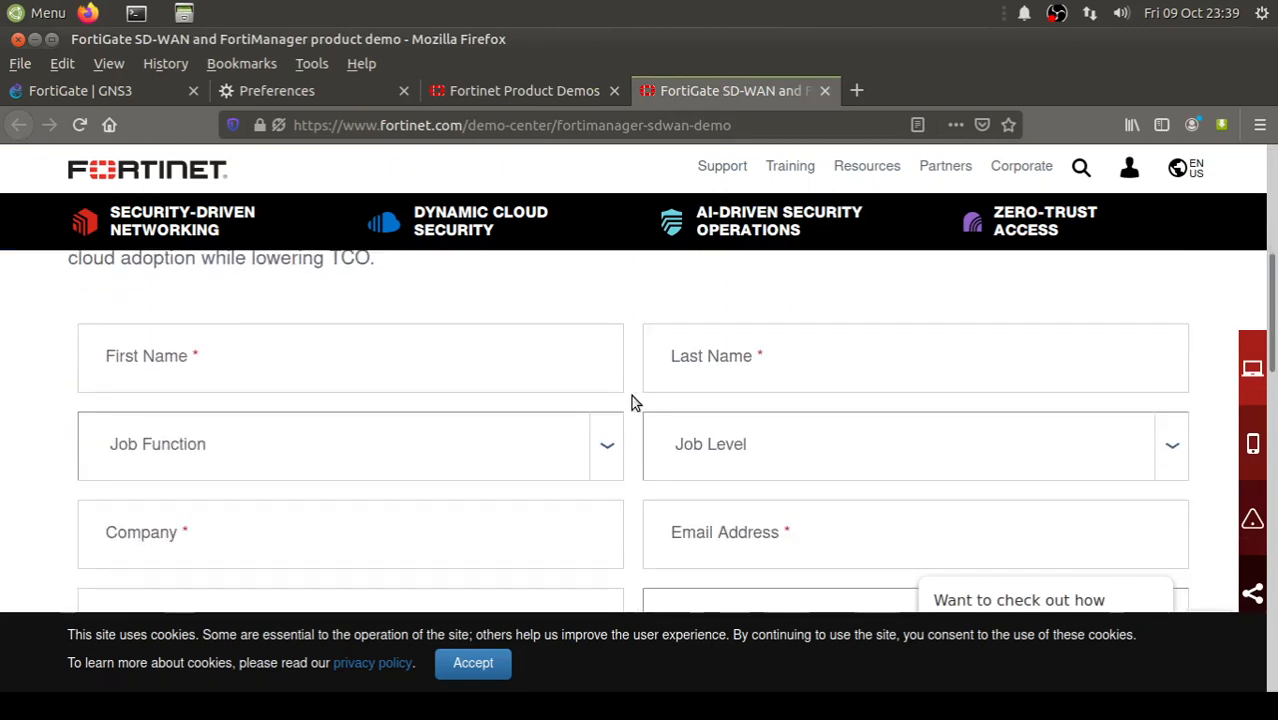
scroll(631, 395, up, 5)
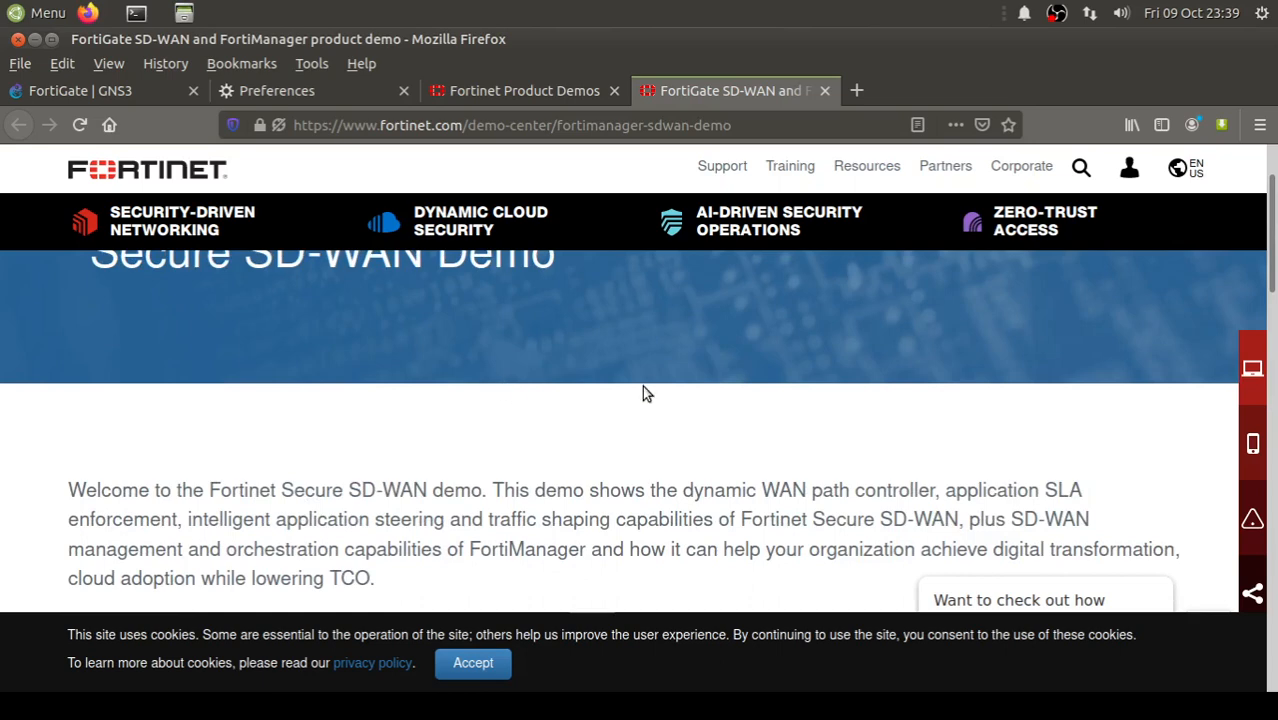
scroll(645, 390, up, 2)
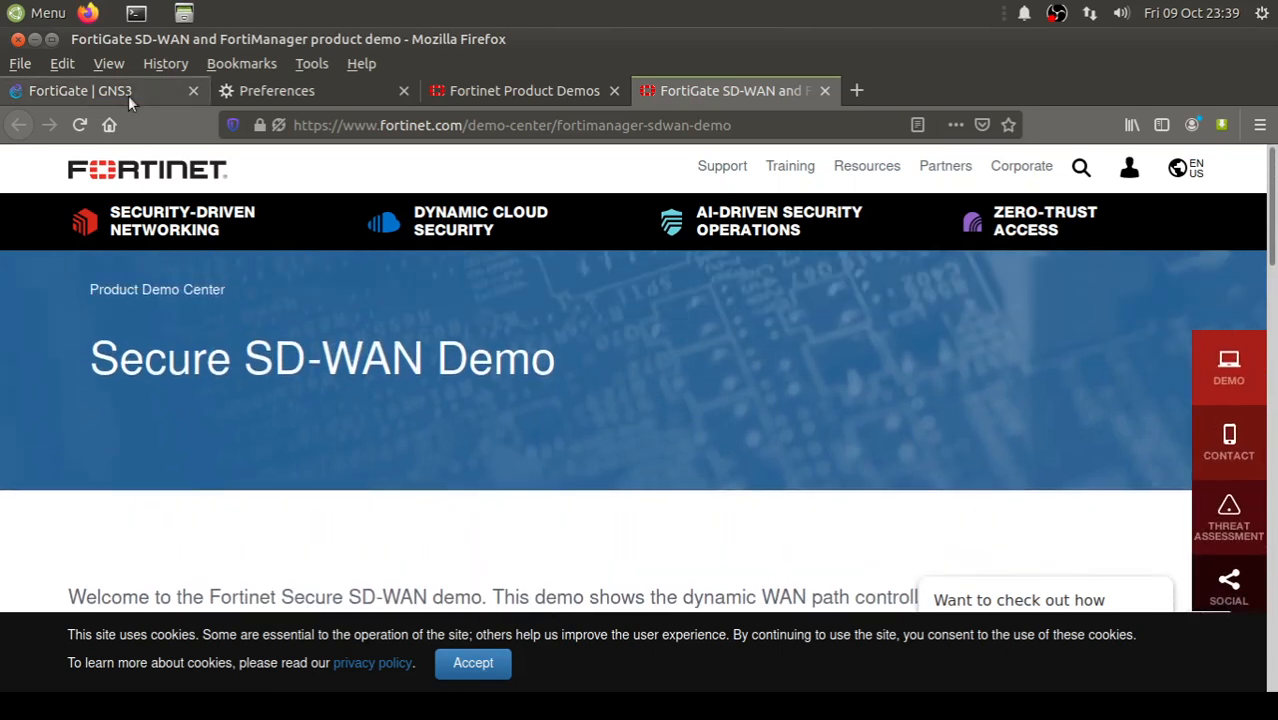
On the GNS3 FortiGate appliance page, find the comment on downloading the KVM image and read its fortios.qcow2 instructions.
click(128, 93)
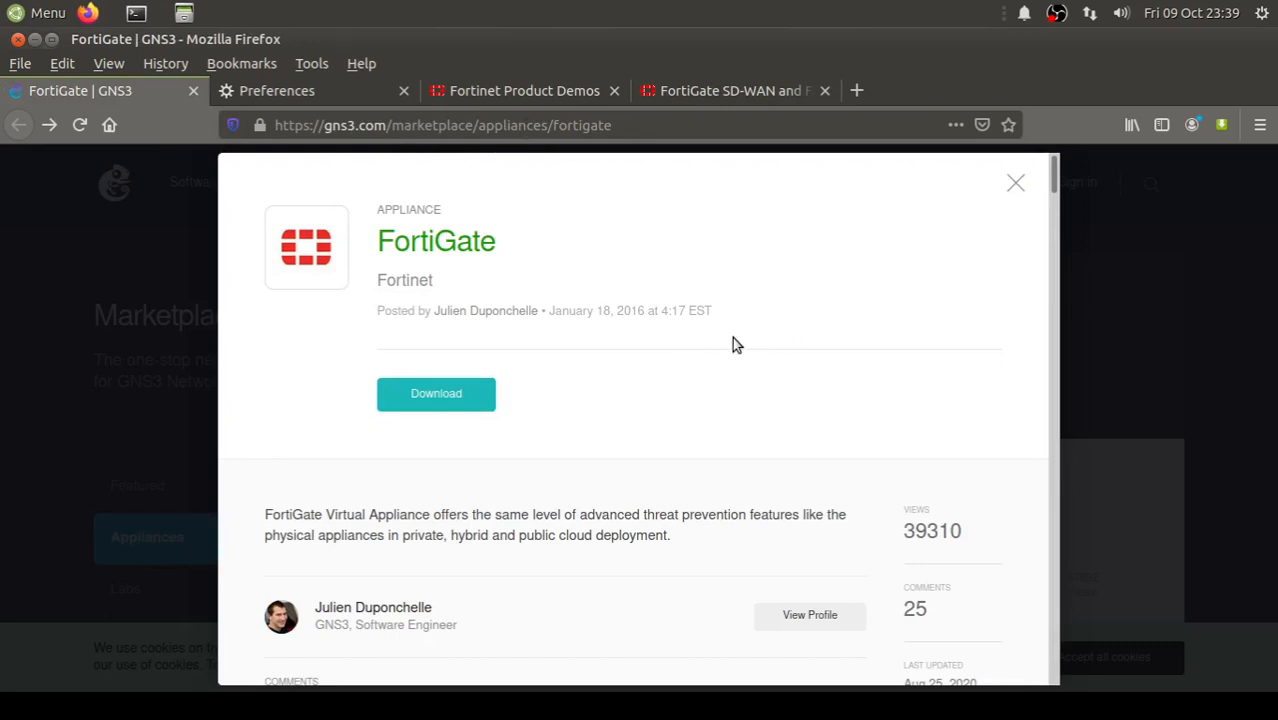
scroll(1050, 274, down, 3)
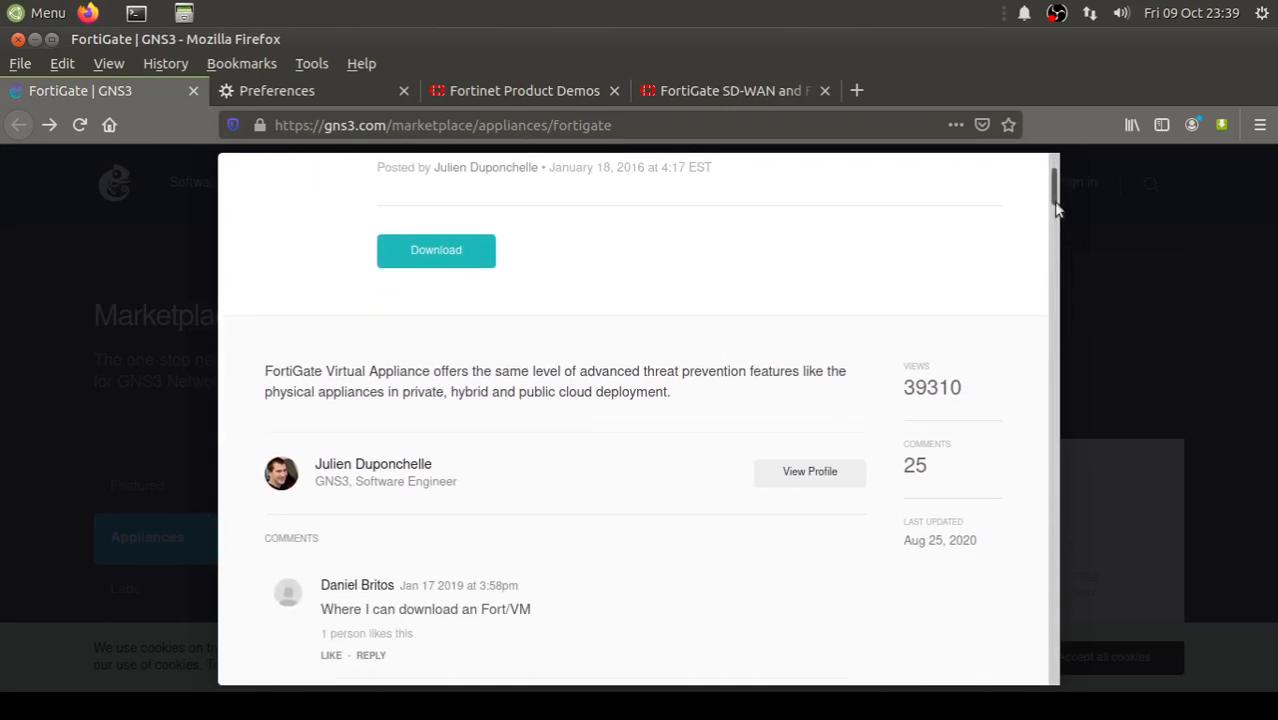
drag(1053, 205, 1064, 397)
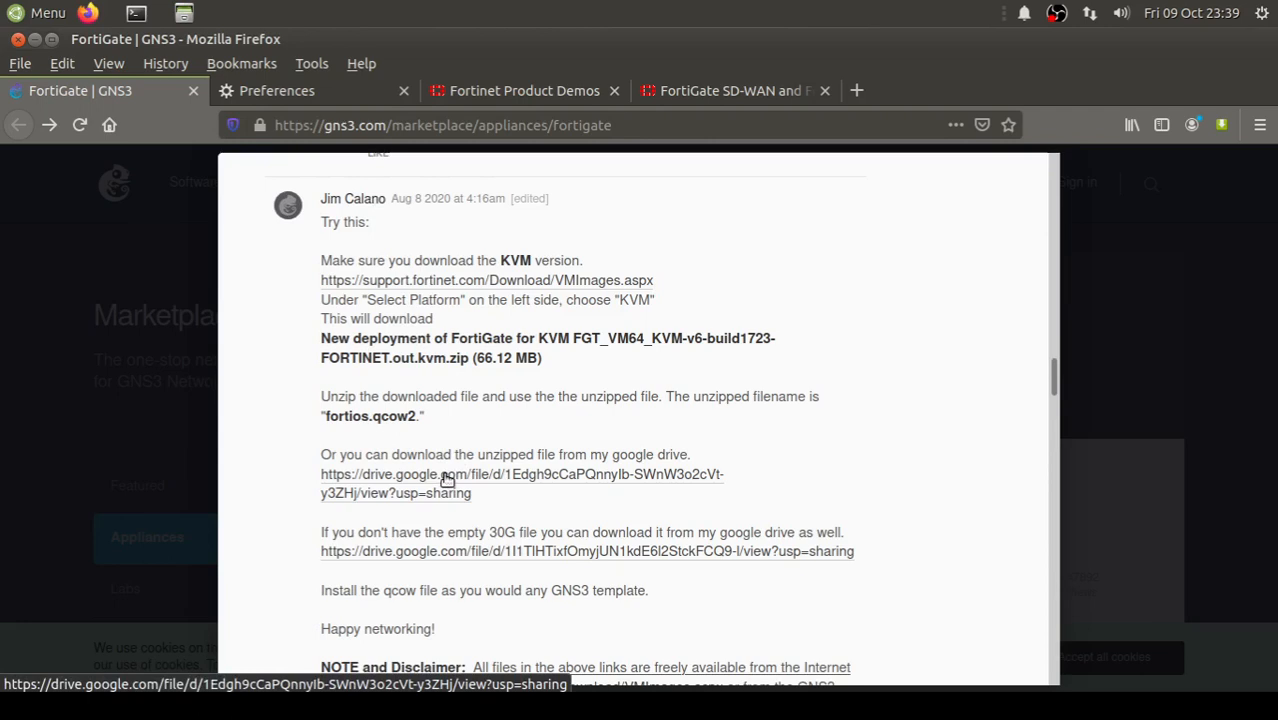
drag(370, 417, 416, 417)
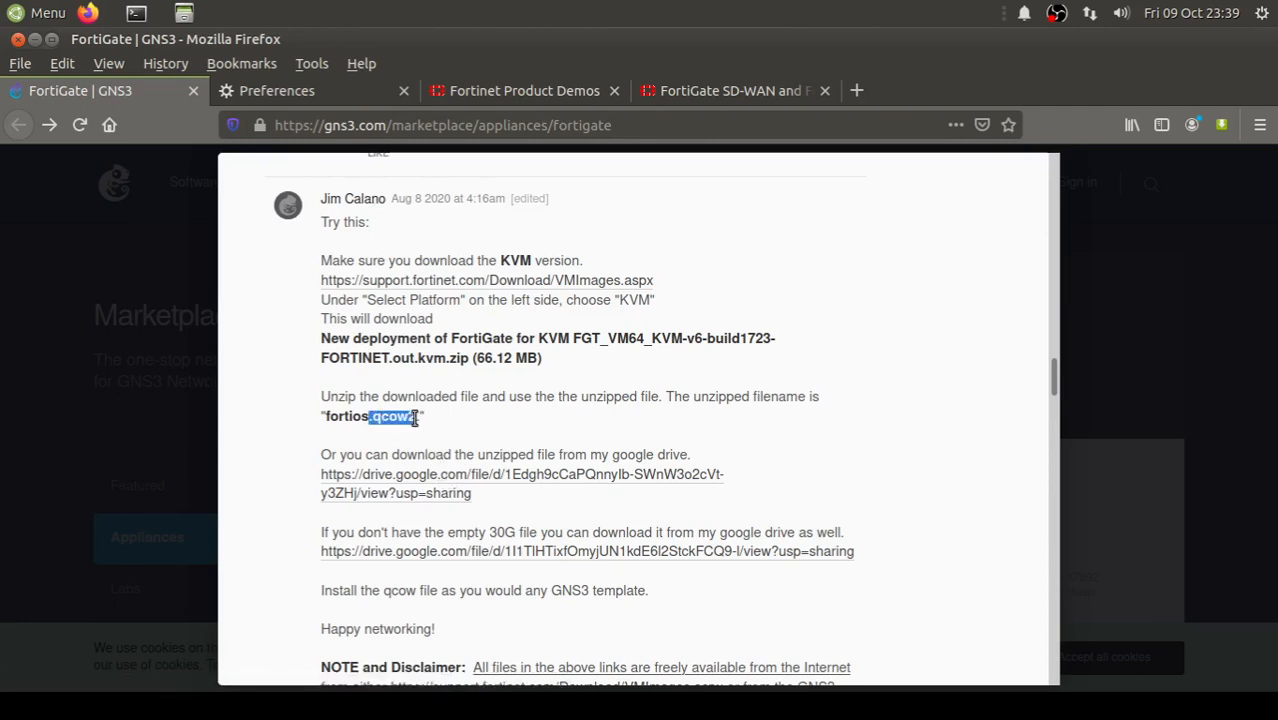
click(466, 432)
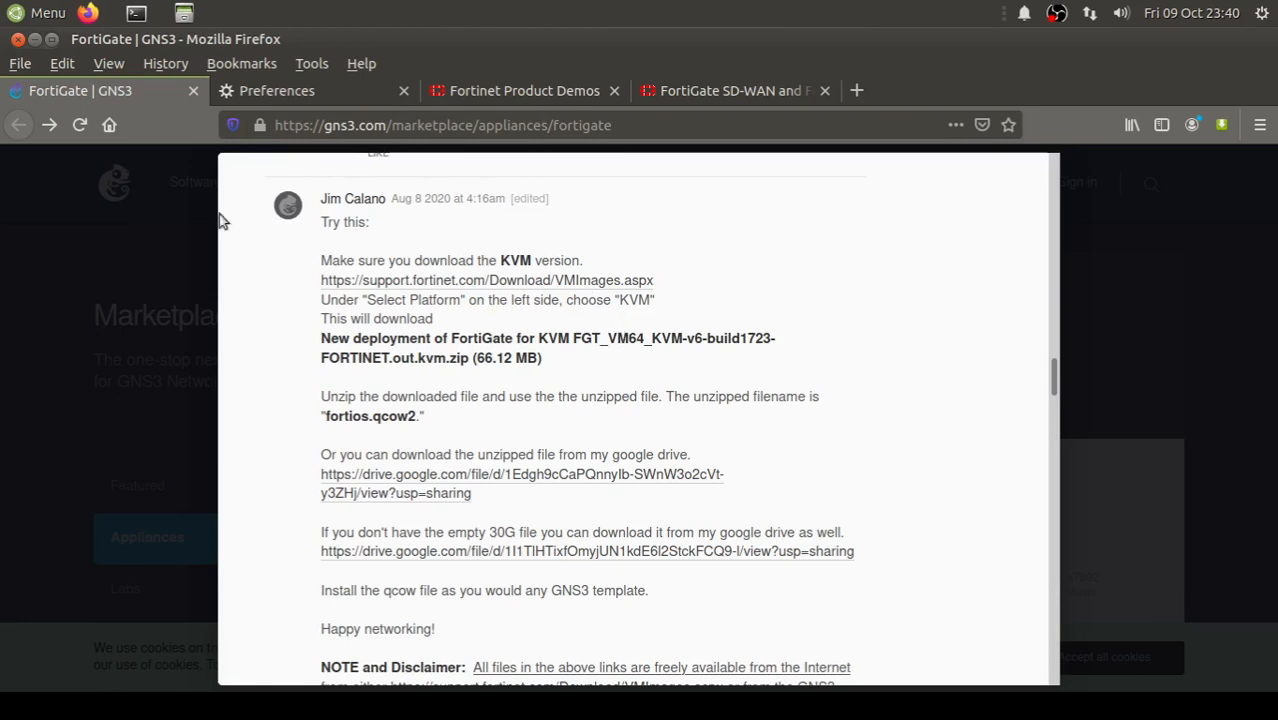
Open a terminal and move its window to the middle, over the FortiGate appliance page.
click(138, 14)
drag(406, 60, 746, 195)
text(docker)
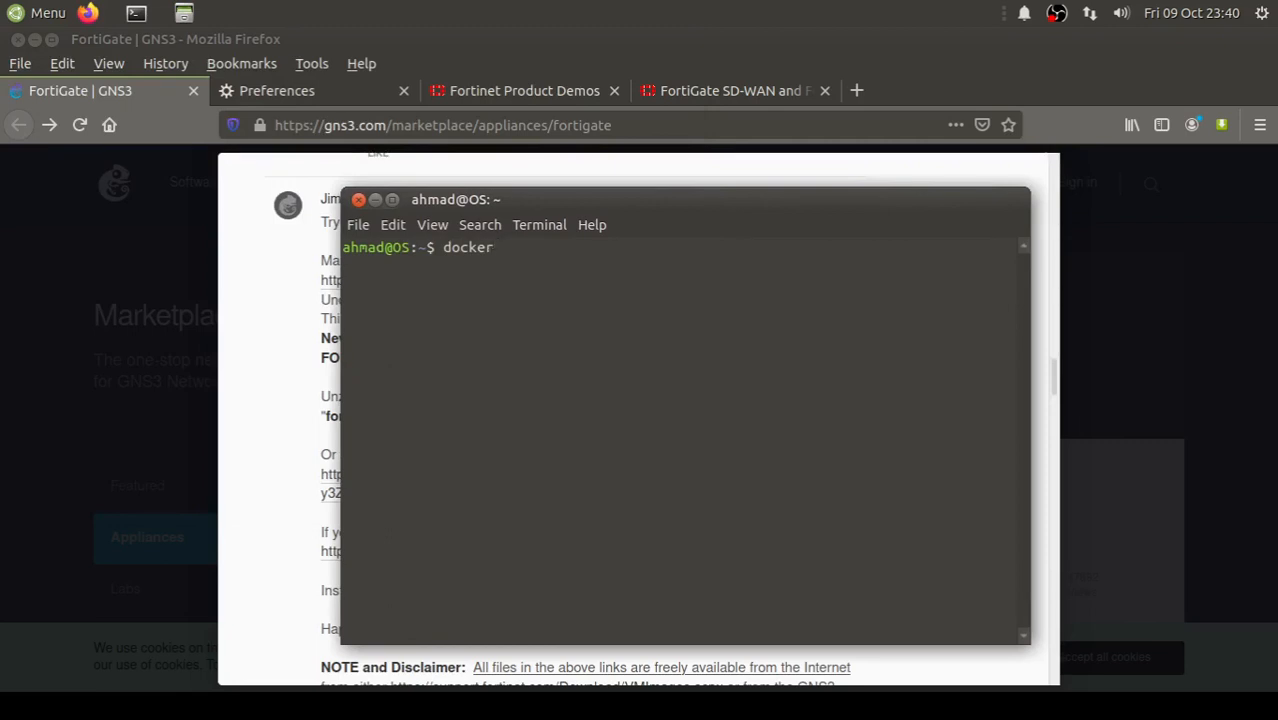
key(BackSpace)
key(BackSpace)
key(BackSpace)
key(BackSpace)
key(BackSpace)
key(BackSpace)
text(sudo ins)
key(BackSpace)
key(BackSpace)
key(BackSpace)
text(apt install )
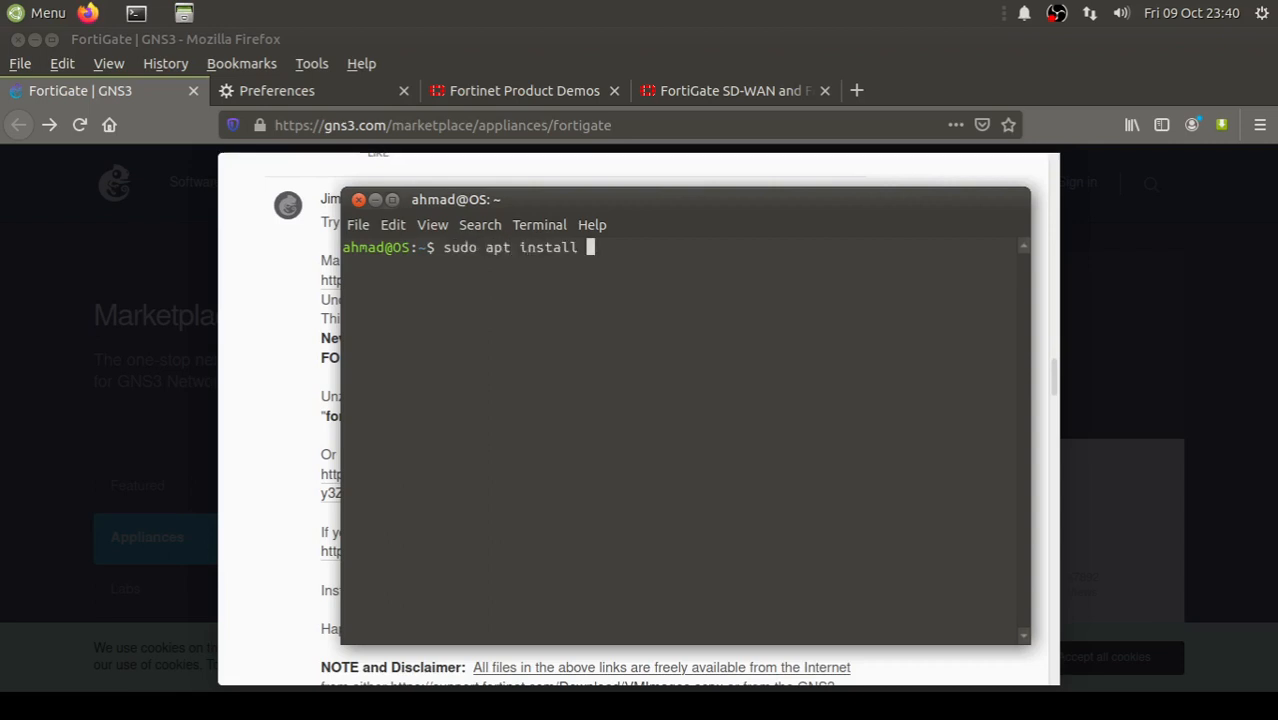
text(docker.io)
key(BackSpace)
key(BackSpace)
key(BackSpace)
key(BackSpace)
key(BackSpace)
key(BackSpace)
key(BackSpace)
key(BackSpace)
key(BackSpace)
key(BackSpace)
key(BackSpace)
key(BackSpace)
key(BackSpace)
key(BackSpace)
key(BackSpace)
key(BackSpace)
key(BackSpace)
key(BackSpace)
key(BackSpace)
key(BackSpace)
key(BackSpace)
key(BackSpace)
key(BackSpace)
key(BackSpace)
key(BackSpace)
key(BackSpace)
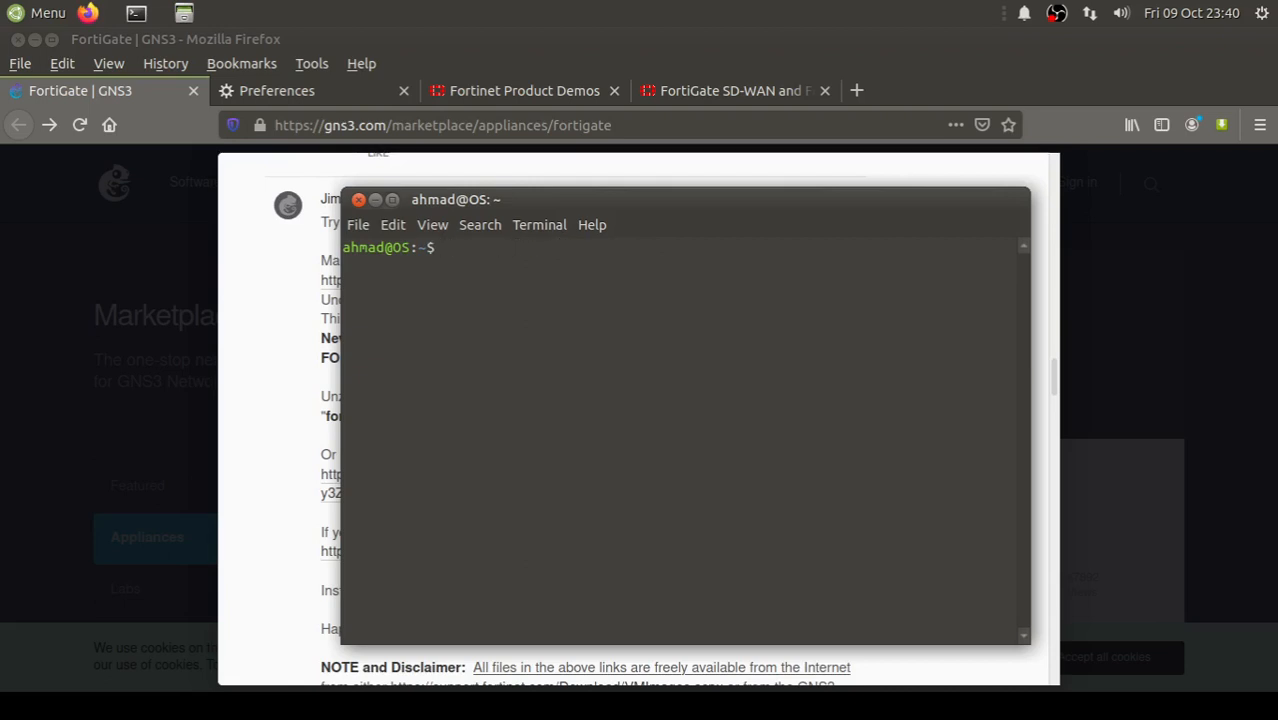
List the local Docker images with docker images and check the size of the alpine image.
text(docker)
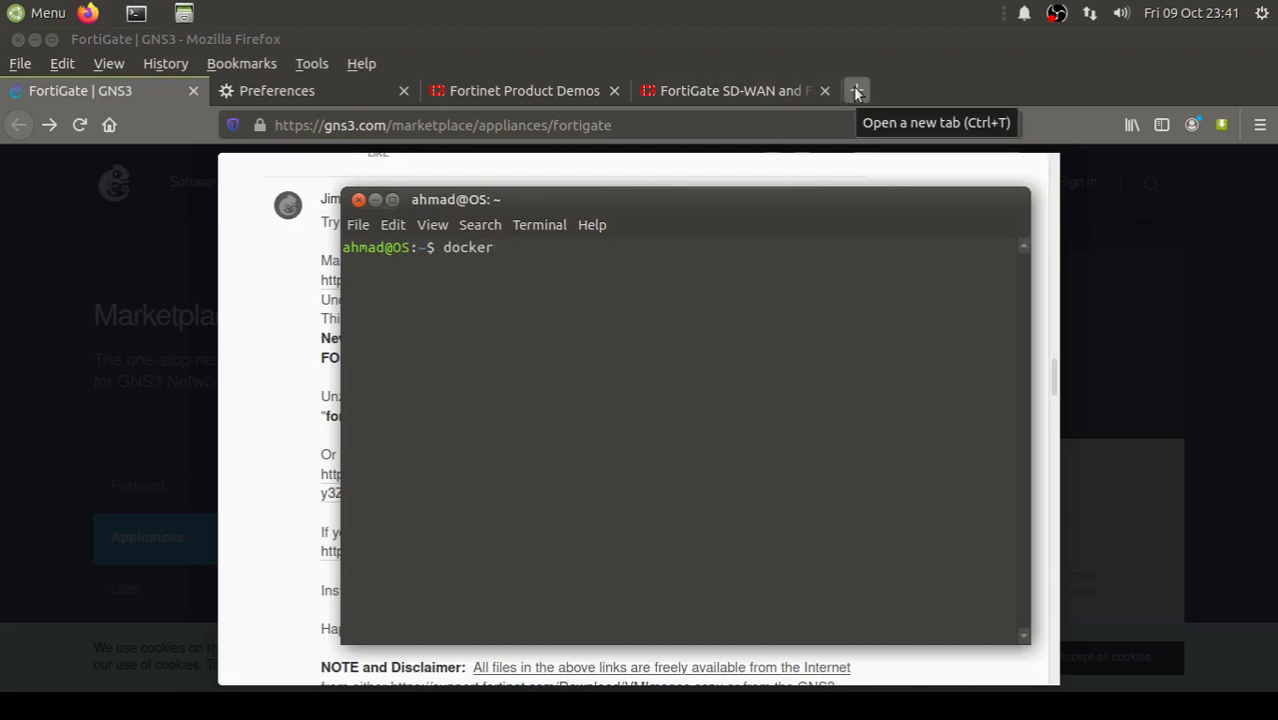
text(imag)
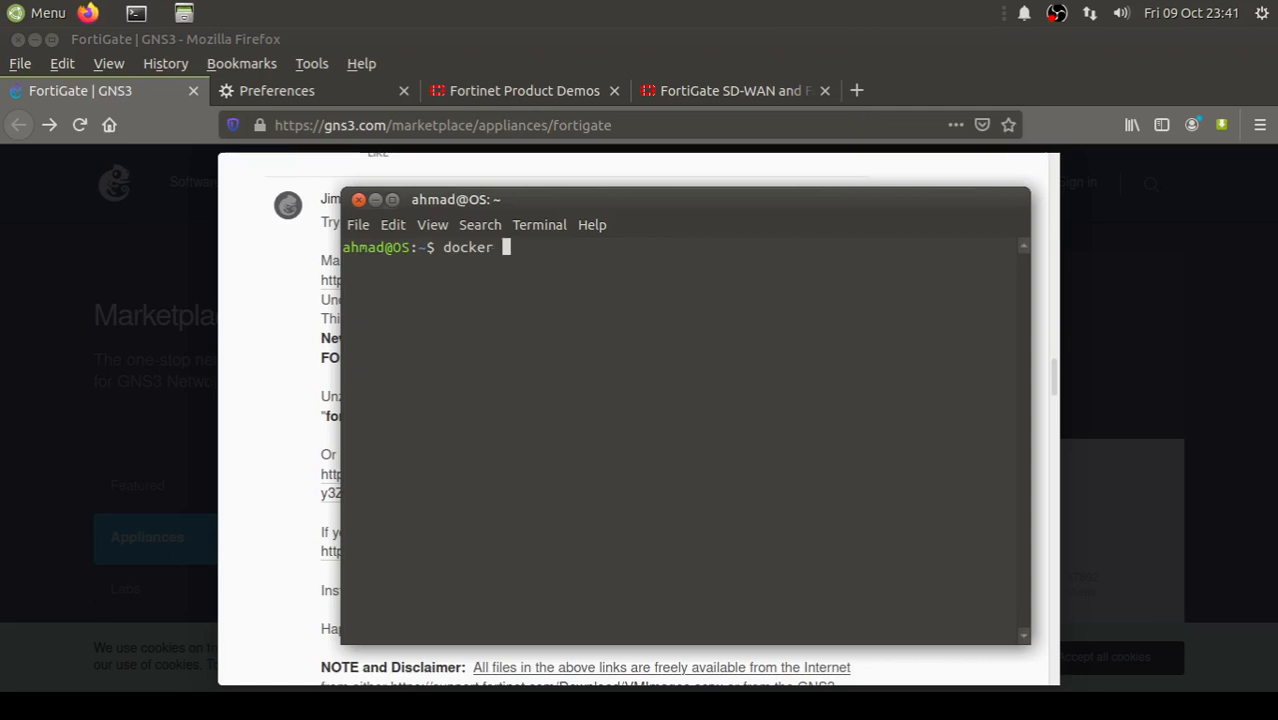
text(es)
key(Return)
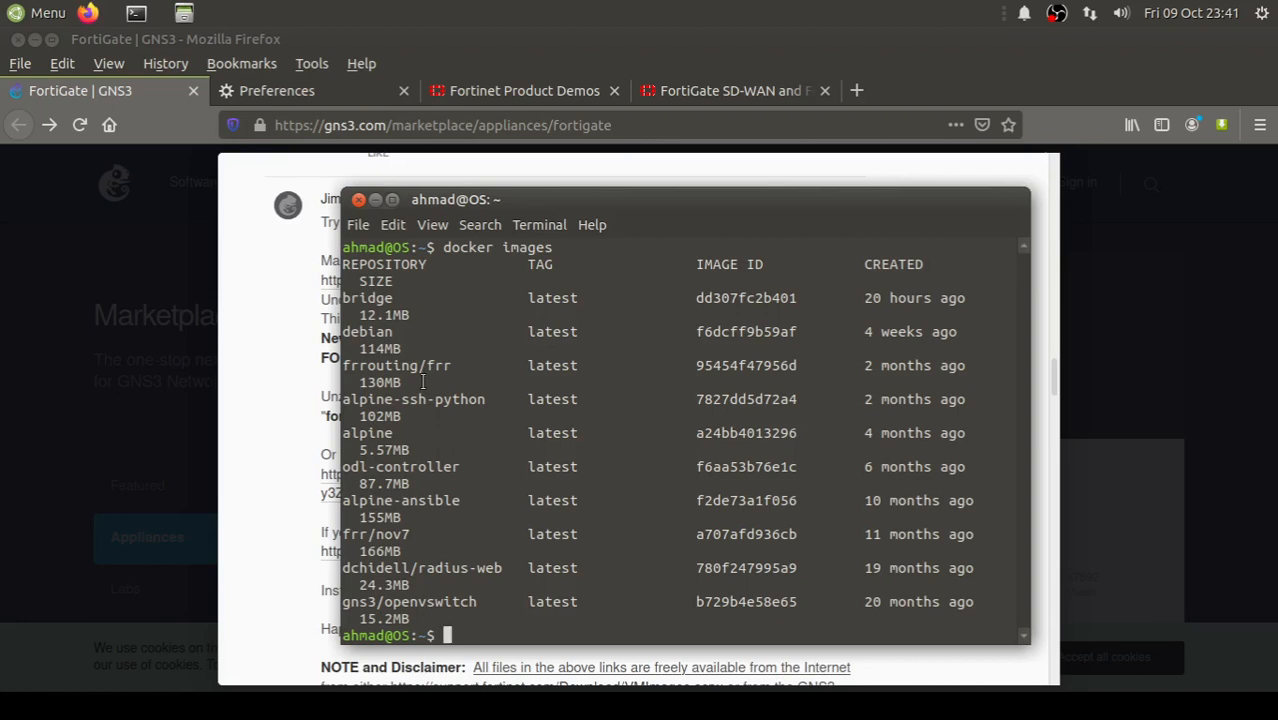
mouse_move(399, 433)
mouse_down()
mouse_move(342, 433)
mouse_move(430, 450)
mouse_move(408, 450)
mouse_up()
click(370, 455)
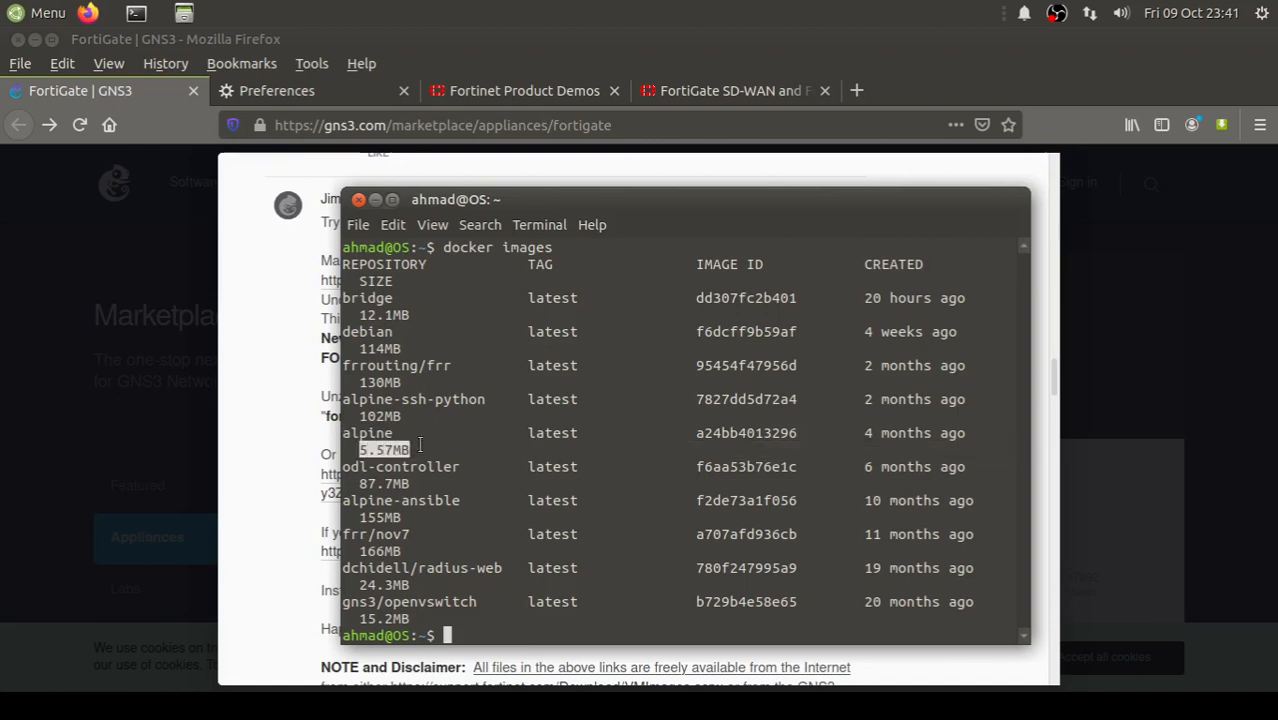
click(465, 388)
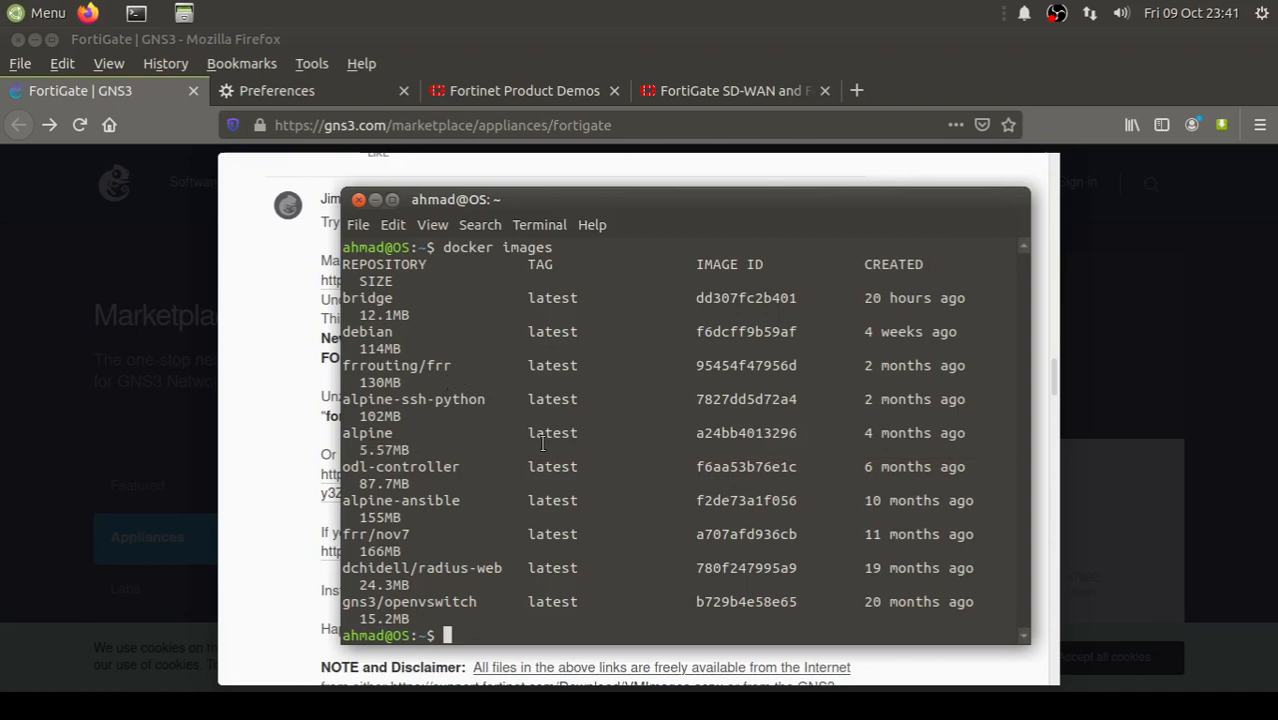
Enter docker pull in the terminal without running it and open hub.docker.com in a new browser tab.
text(docker pull)
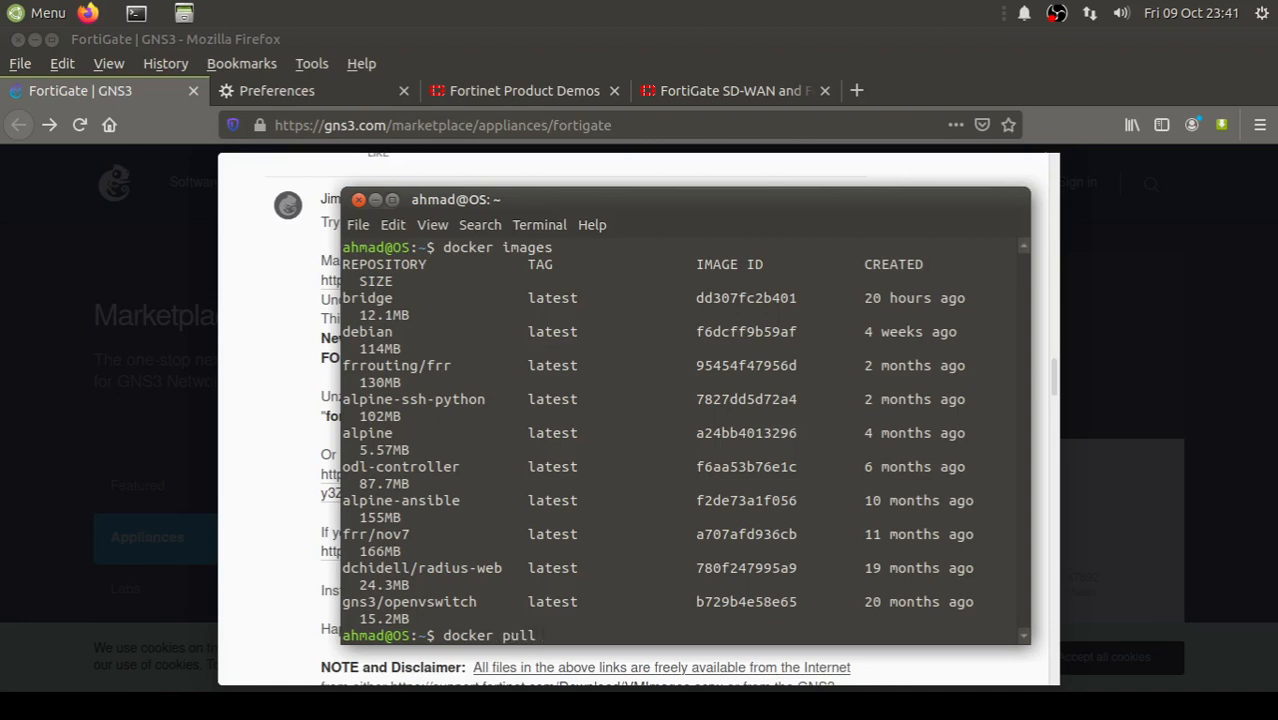
click(859, 82)
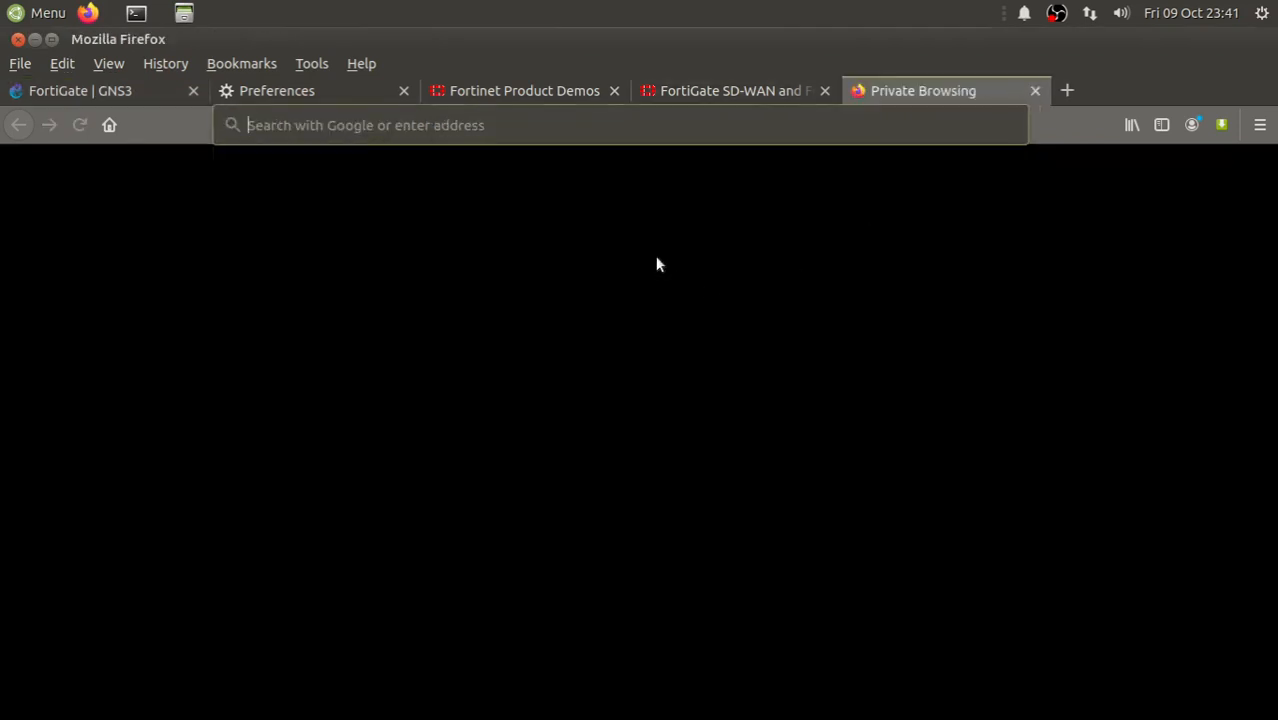
text(hub)
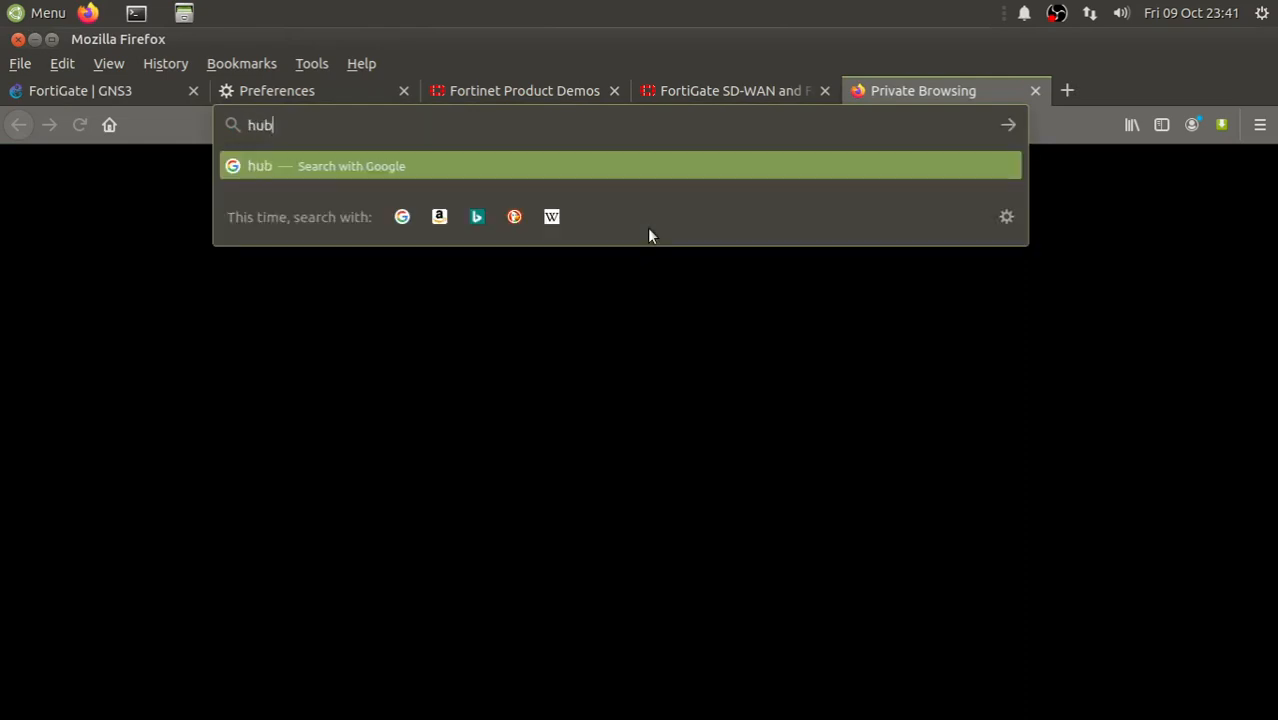
text(.focck)
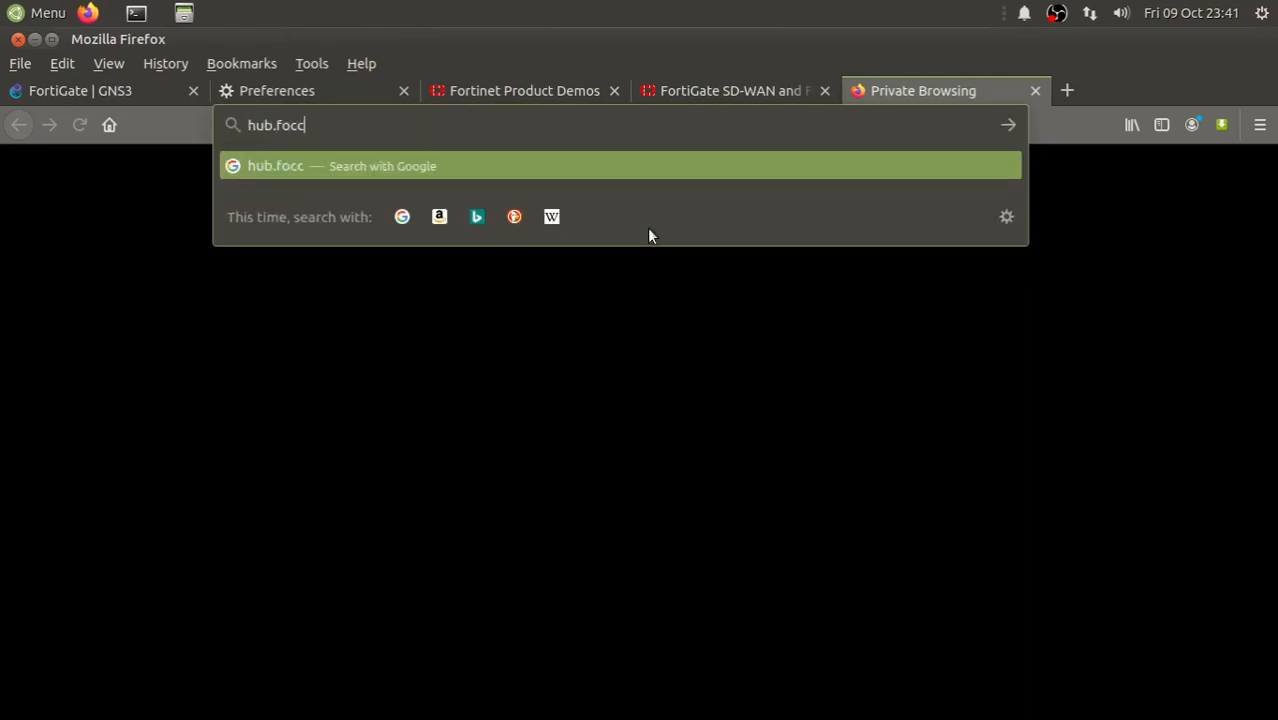
key(BackSpace)
key(BackSpace)
key(BackSpace)
key(BackSpace)
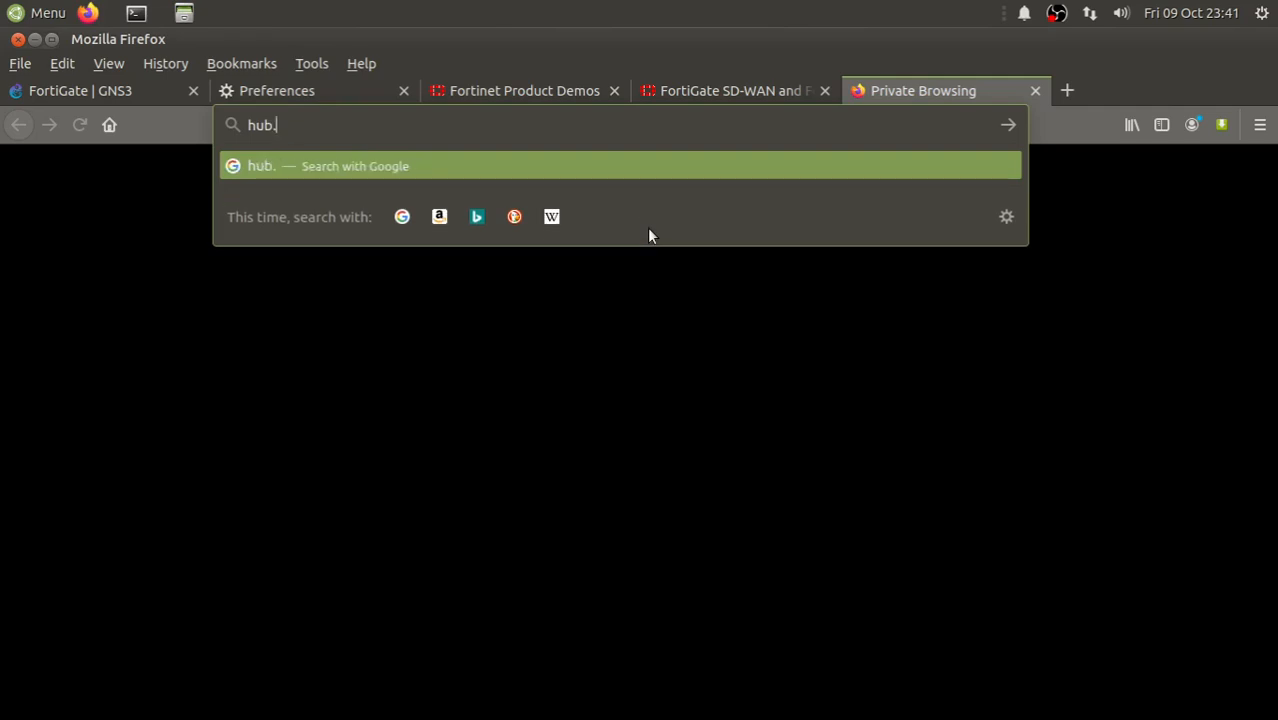
text(docker)
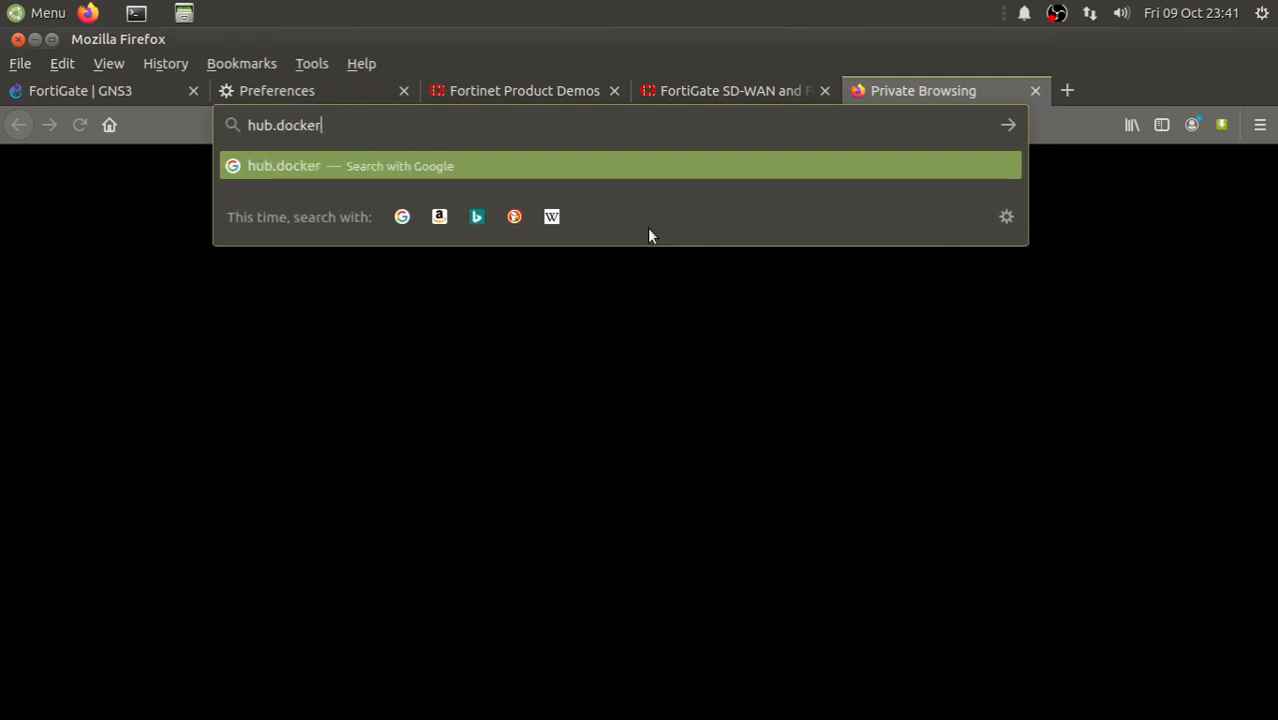
text(.com)
key(Return)
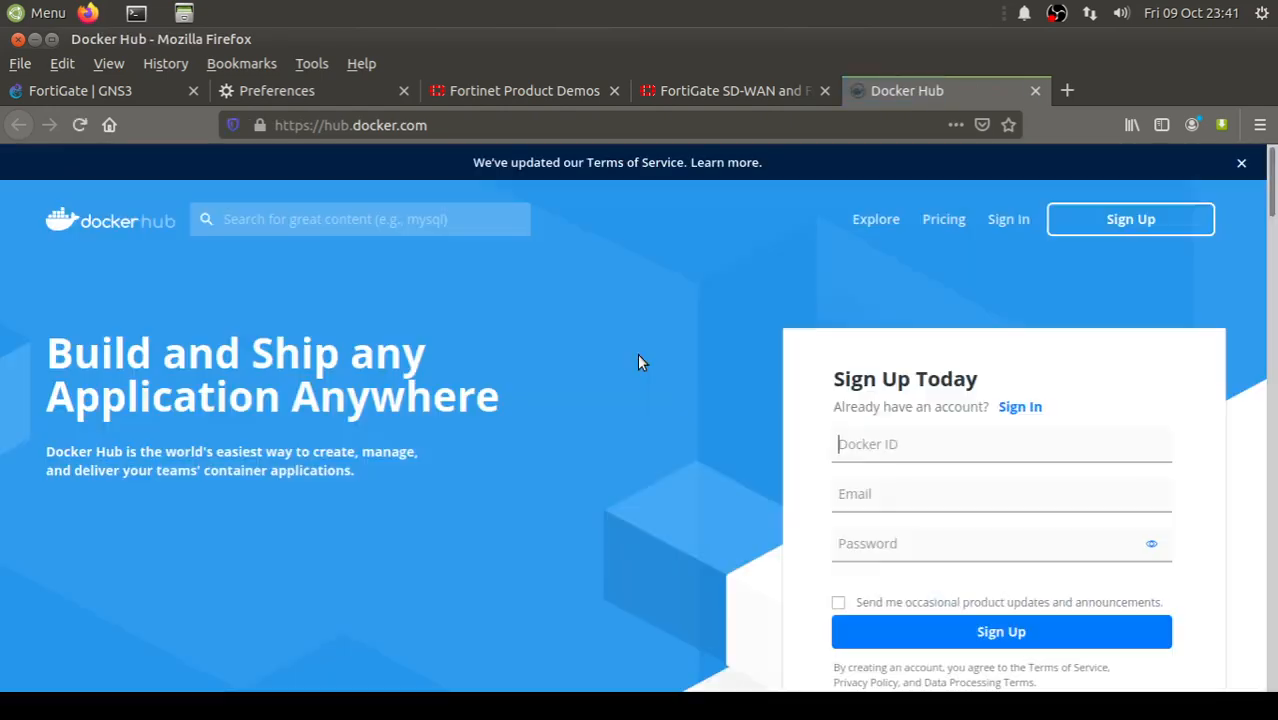
Search Docker Hub for alpine, open the official alpine image's page and check its pull command.
click(268, 232)
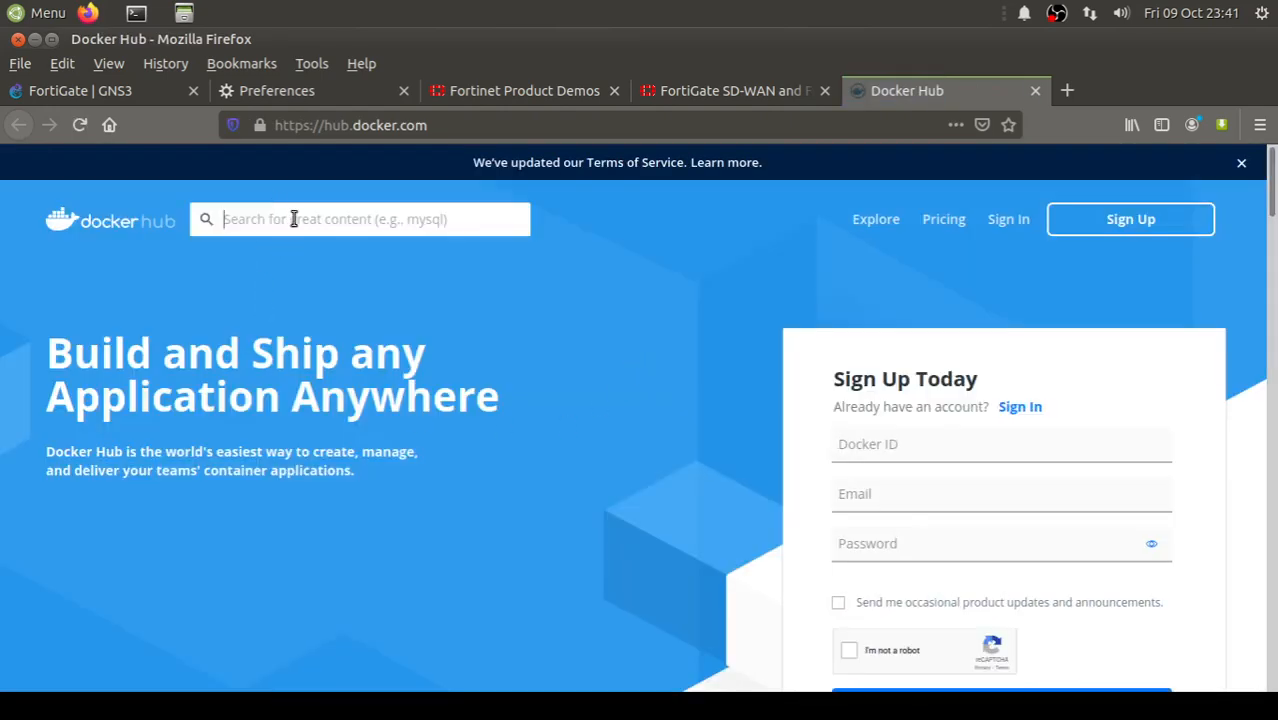
text(alpine)
key(Return)
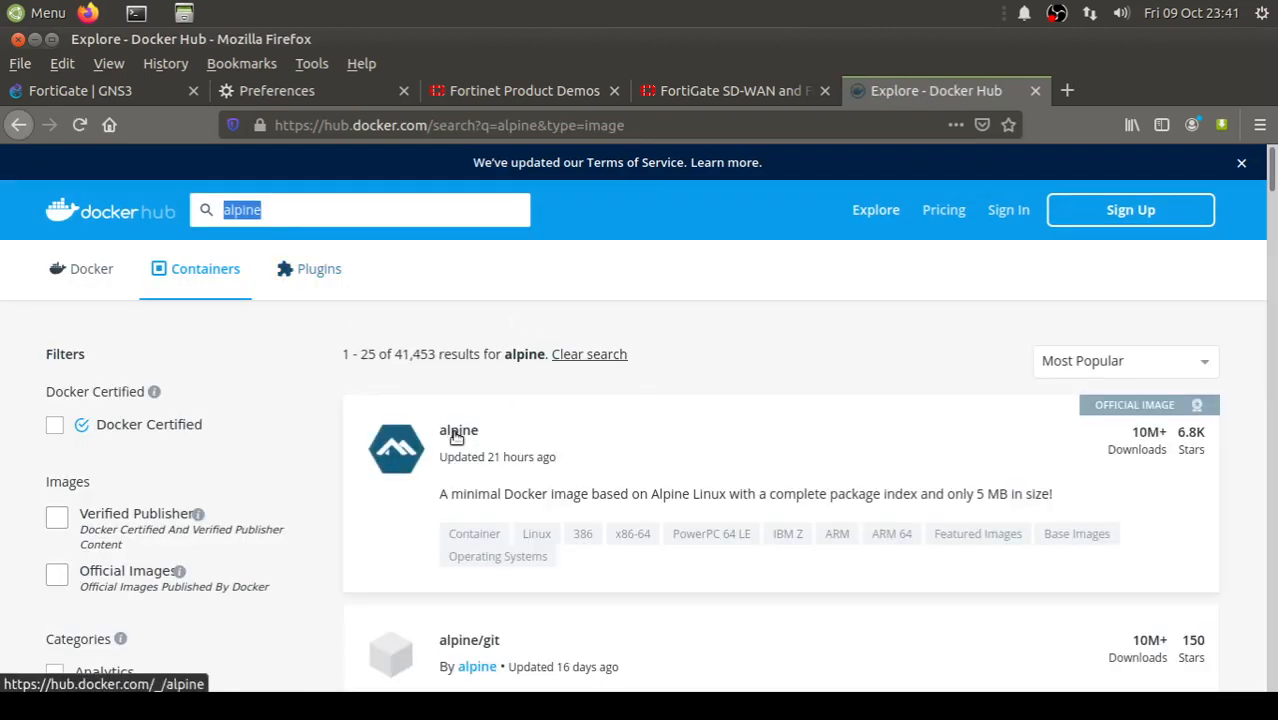
click(456, 434)
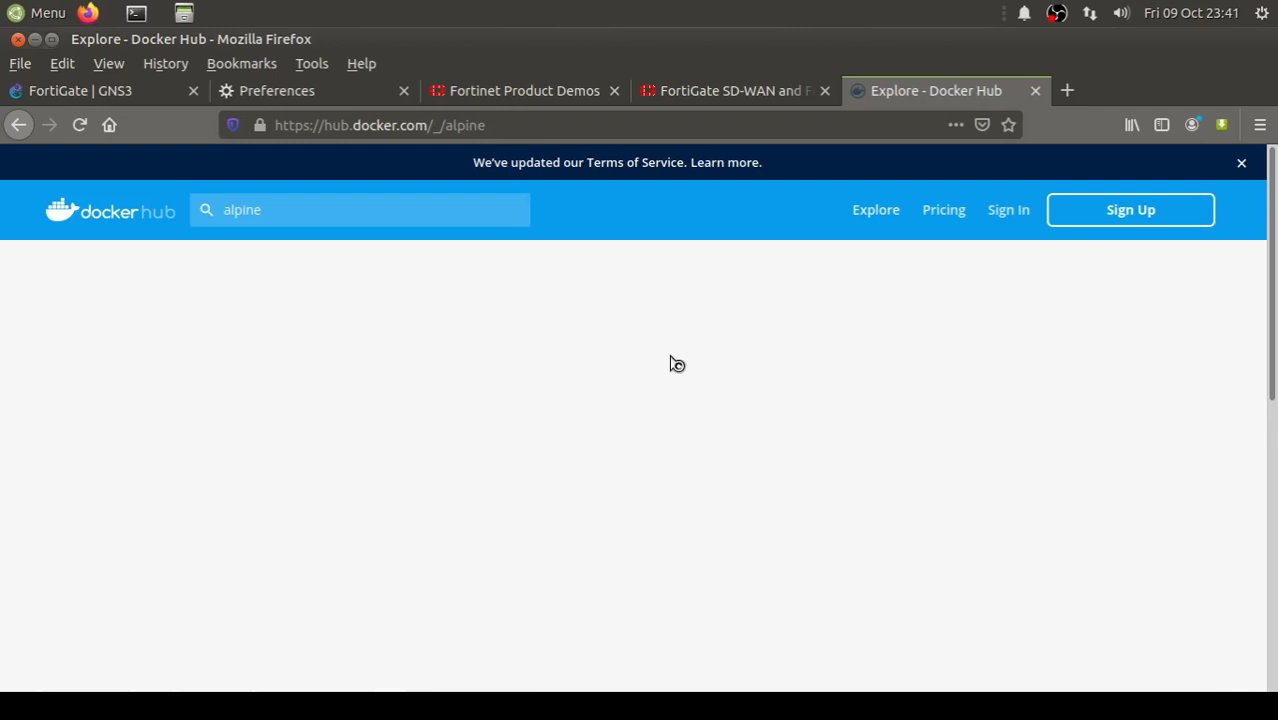
drag(1012, 529, 858, 528)
Return to the terminal, replace the pending pull command and run docker run -it alpine /bin/sh.
click(649, 688)
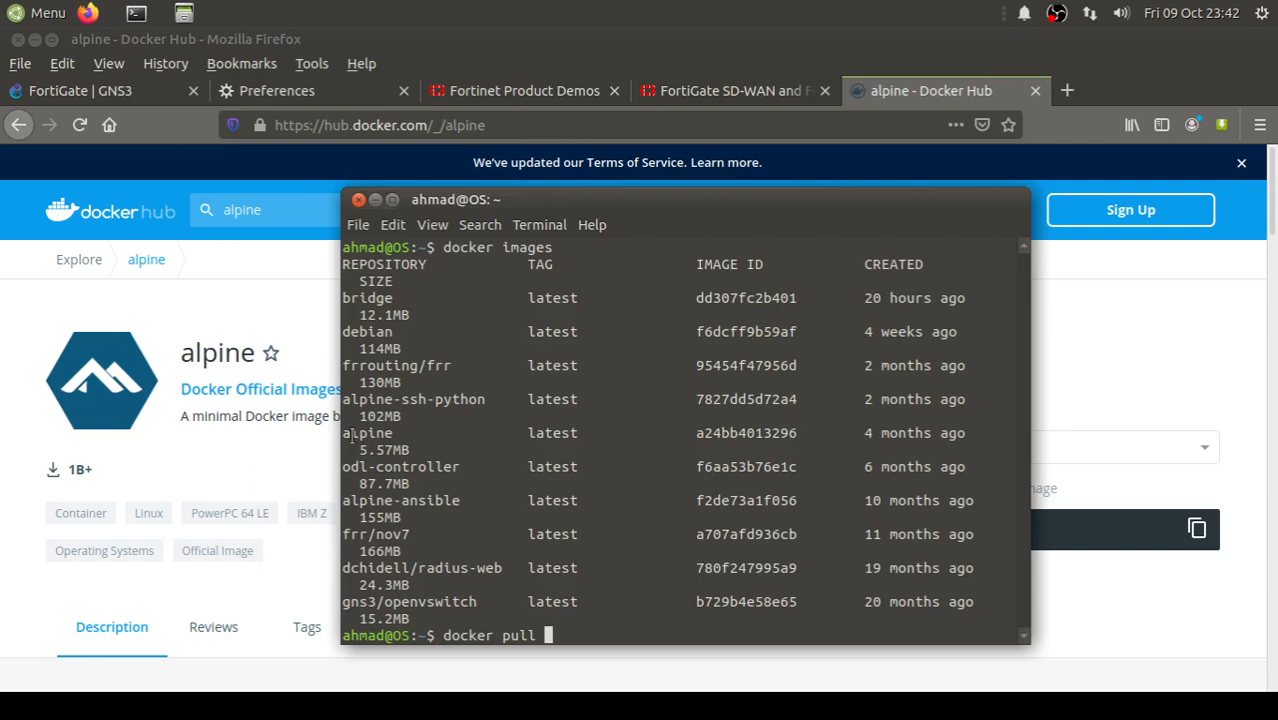
drag(345, 433, 961, 447)
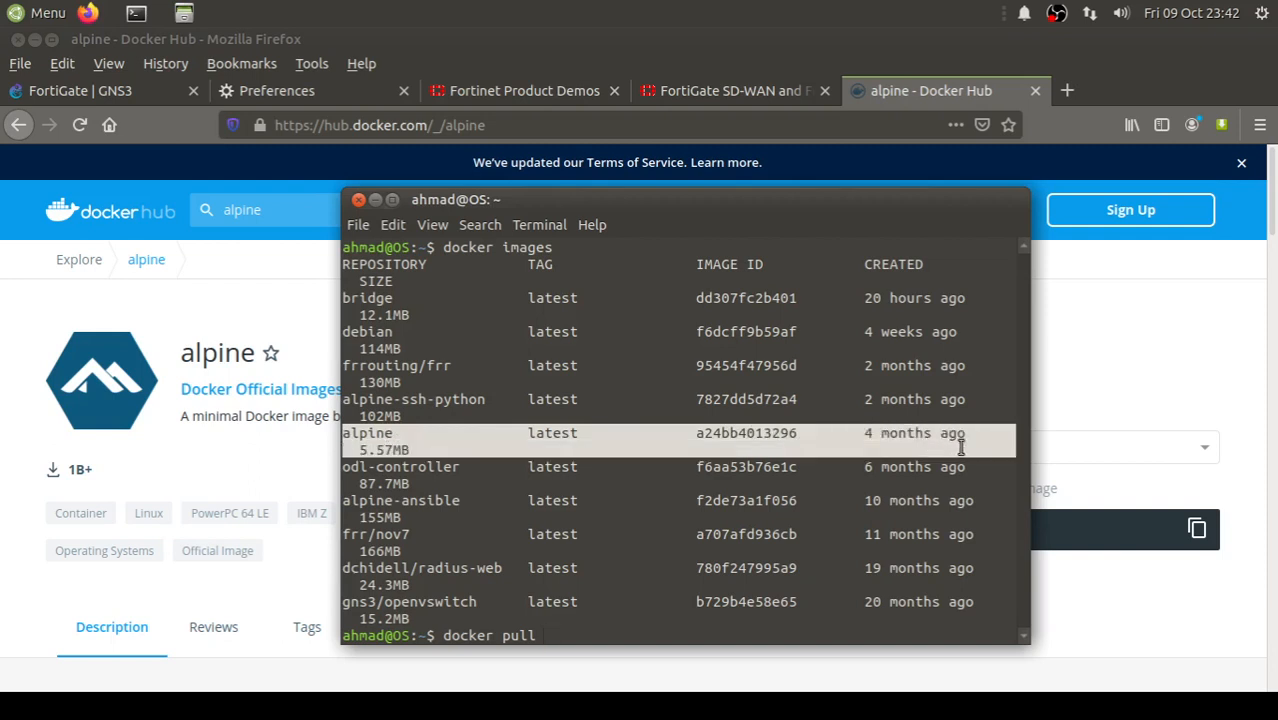
click(961, 447)
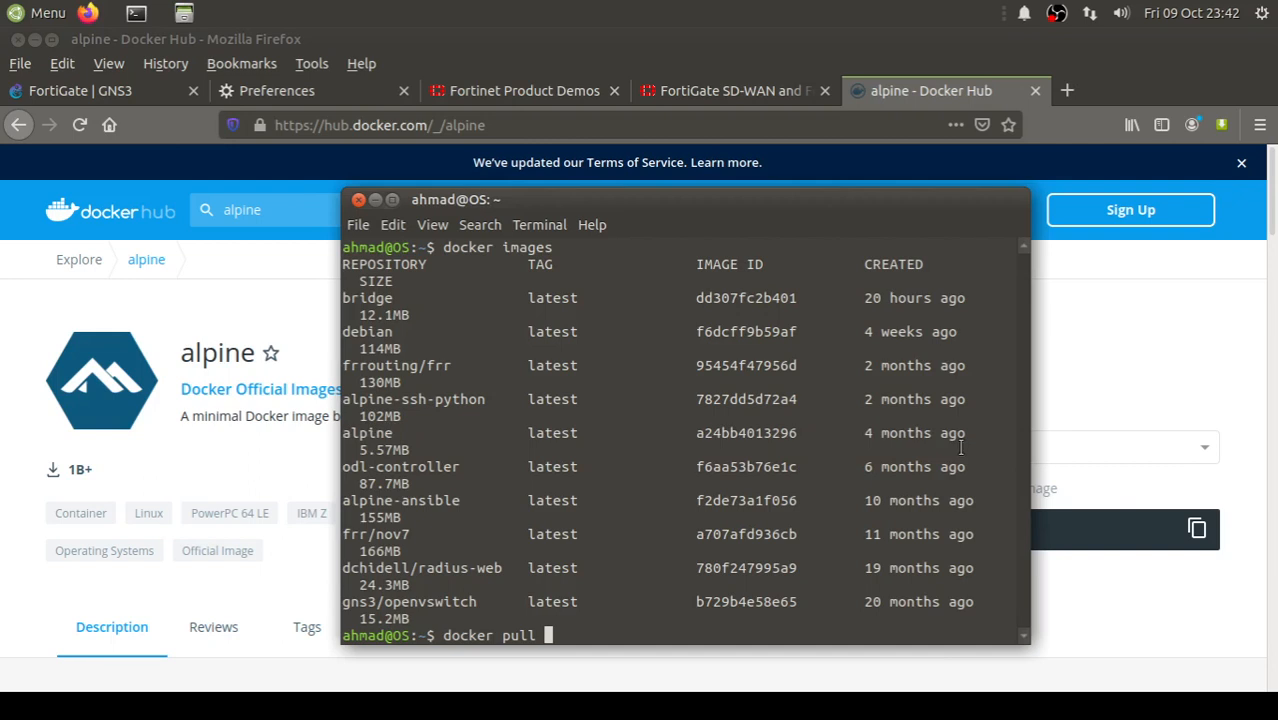
key(BackSpace)
key(BackSpace)
key(BackSpace)
key(BackSpace)
key(BackSpace)
key(BackSpace)
key(BackSpace)
text(r run)
drag(410, 433, 338, 433)
click(482, 483)
text(-it alpine)
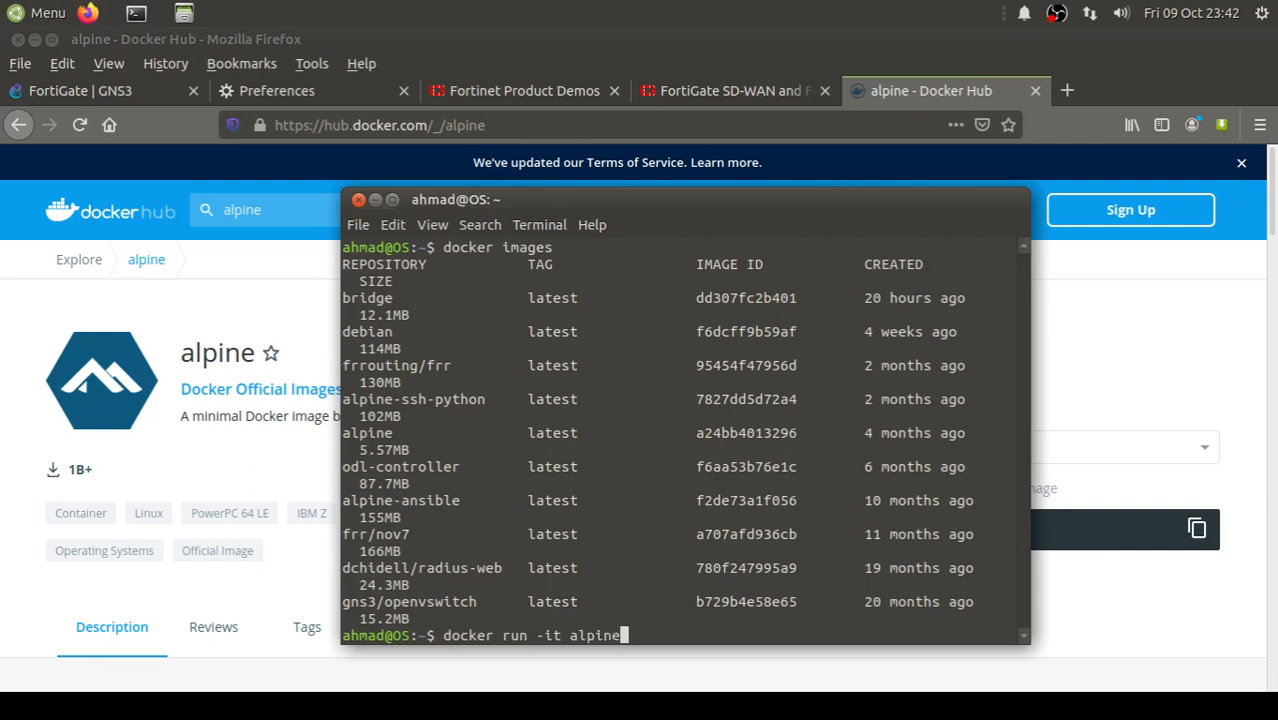
text( /bin/sh)
key(Return)
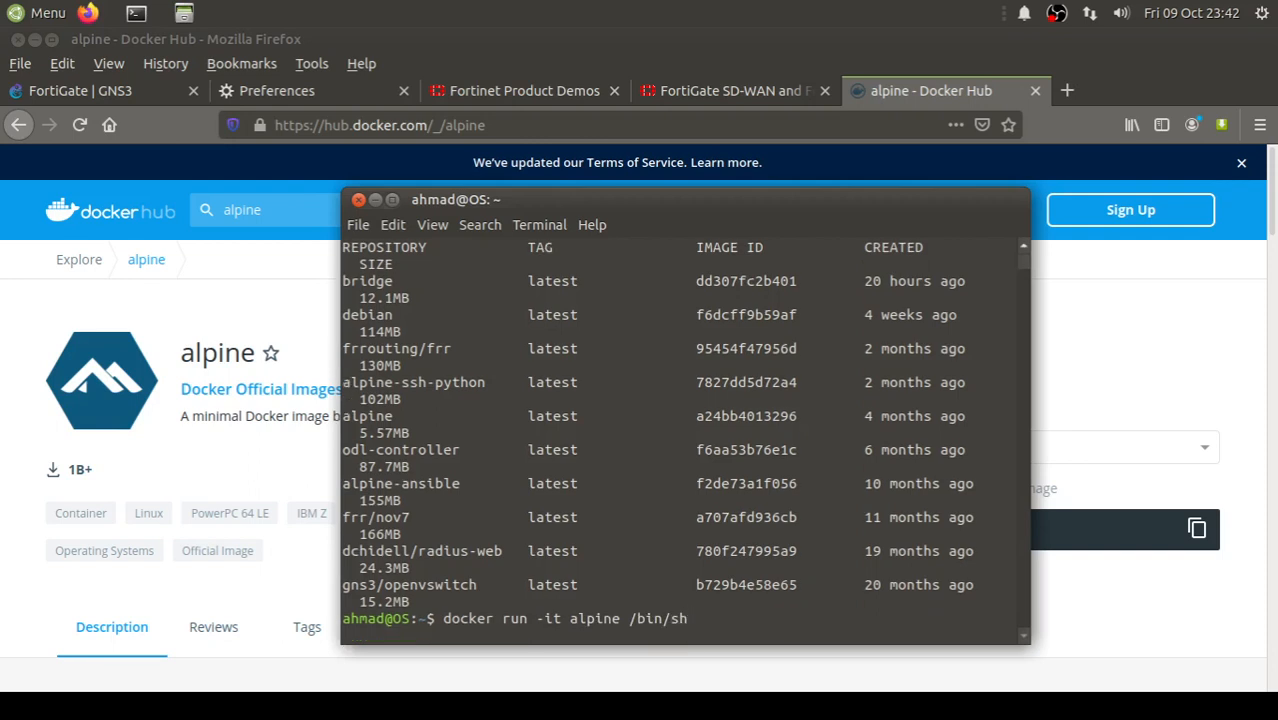
Launch the Alpine container shell and test its connectivity by pinging 4.2.2.2 and google.com, stopping each ping after a few replies.
key(Return)
key(Return)
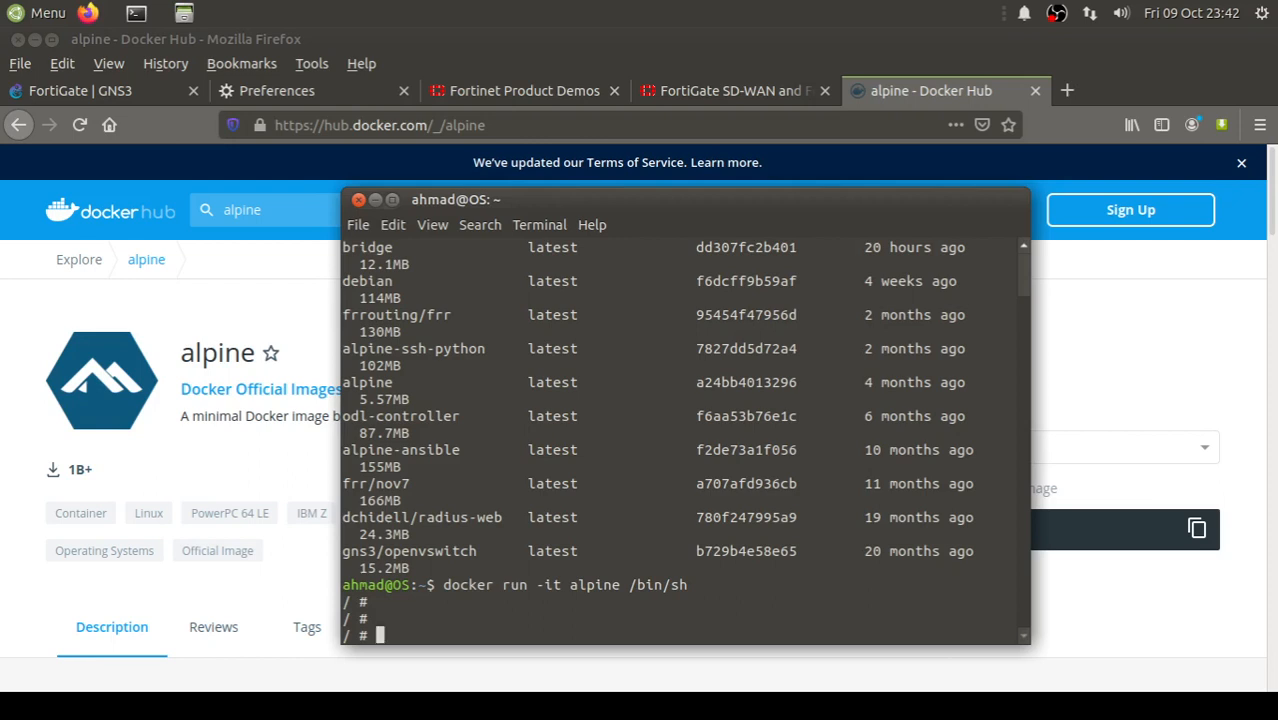
text(ping 4.2.2.2)
key(Return)
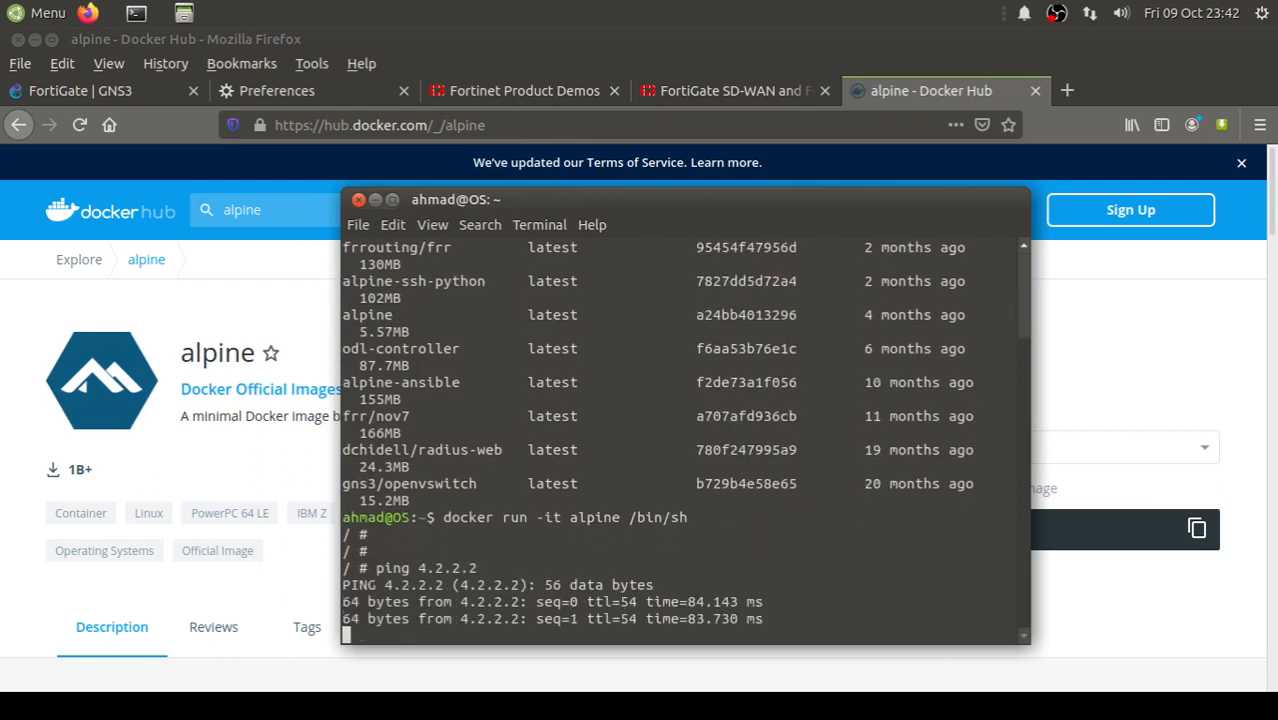
key(ctrl+c)
text(ping )
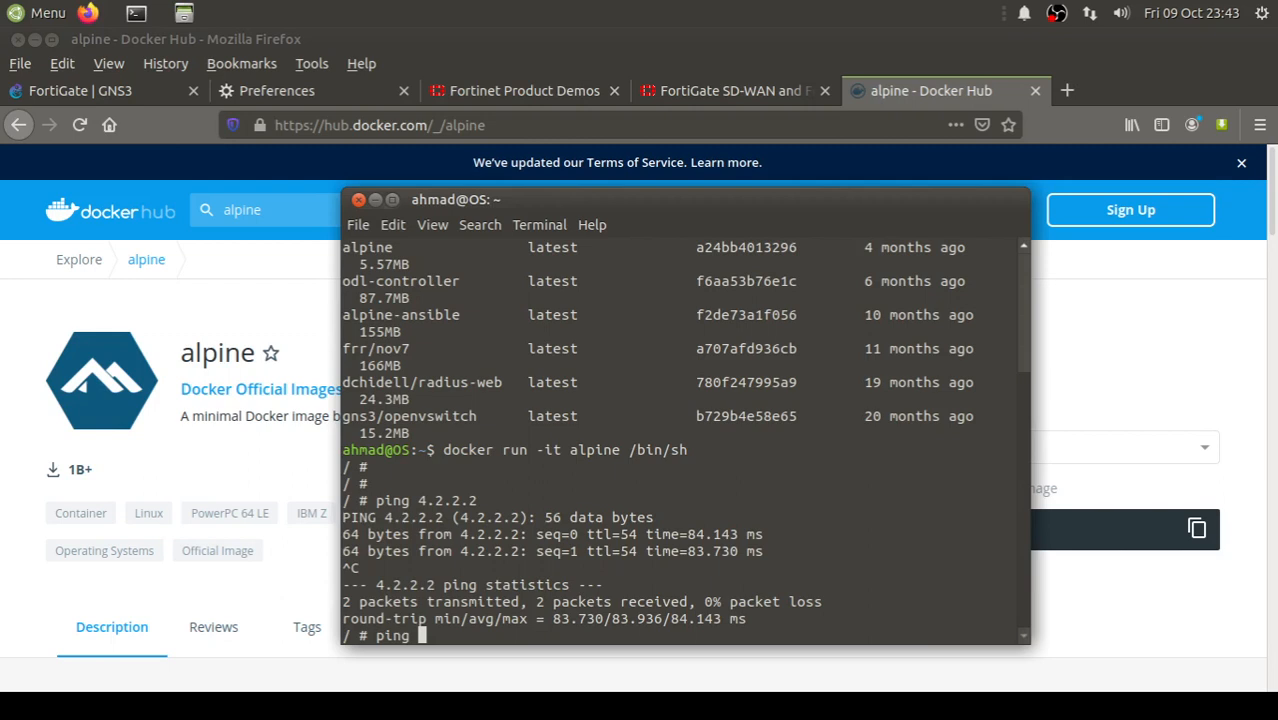
text(google.com)
key(Return)
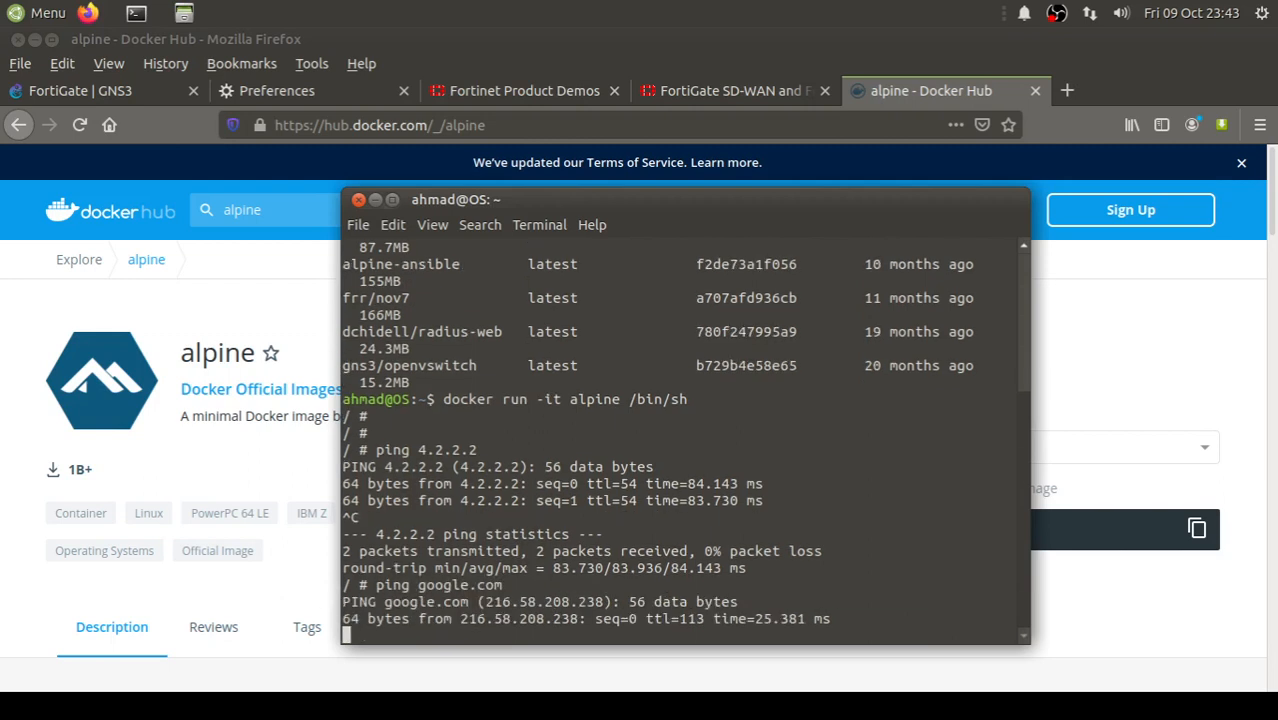
key(ctrl+c)
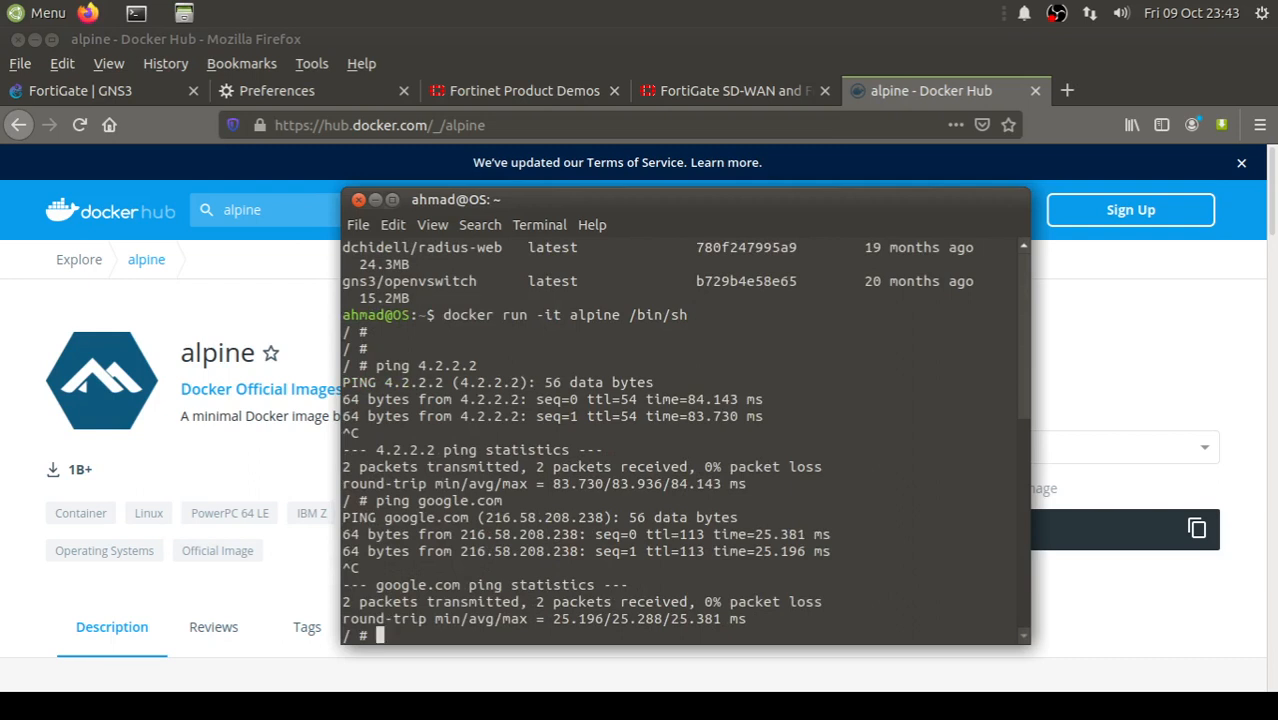
Install the iproute2 package inside the Alpine container with apk add iproute2.
text(apk add iproute)
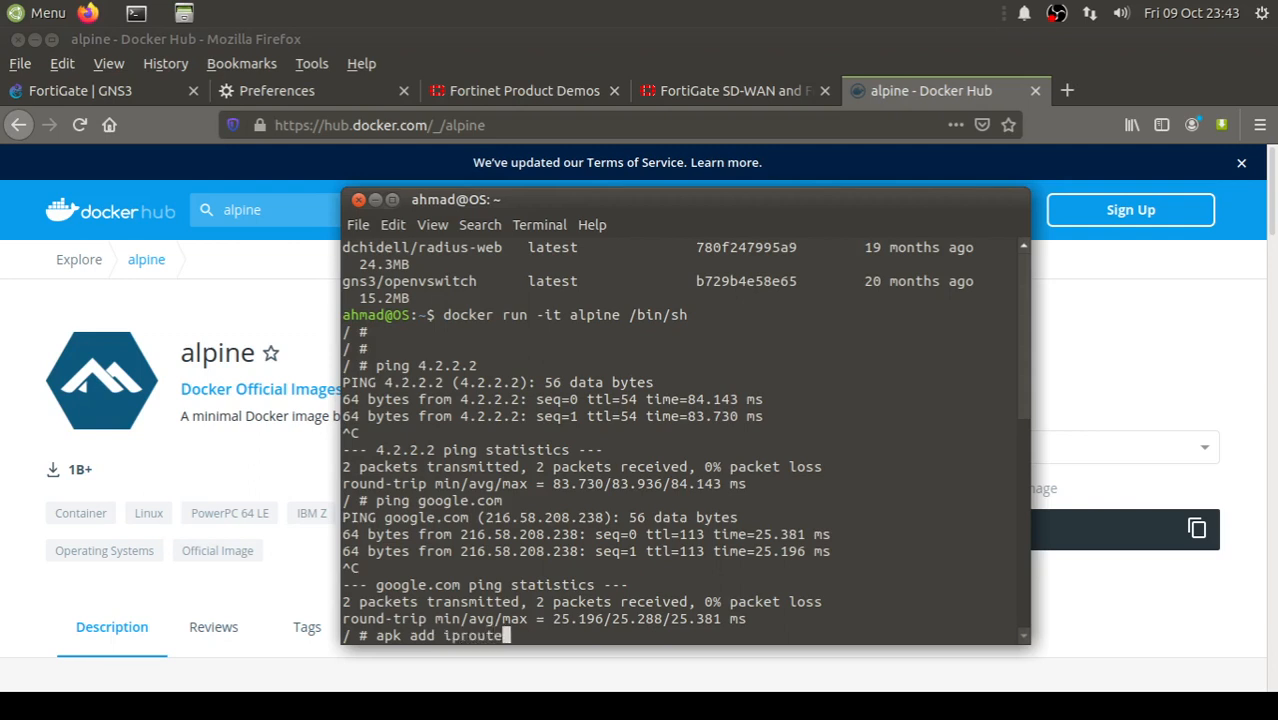
text(2)
key(Return)
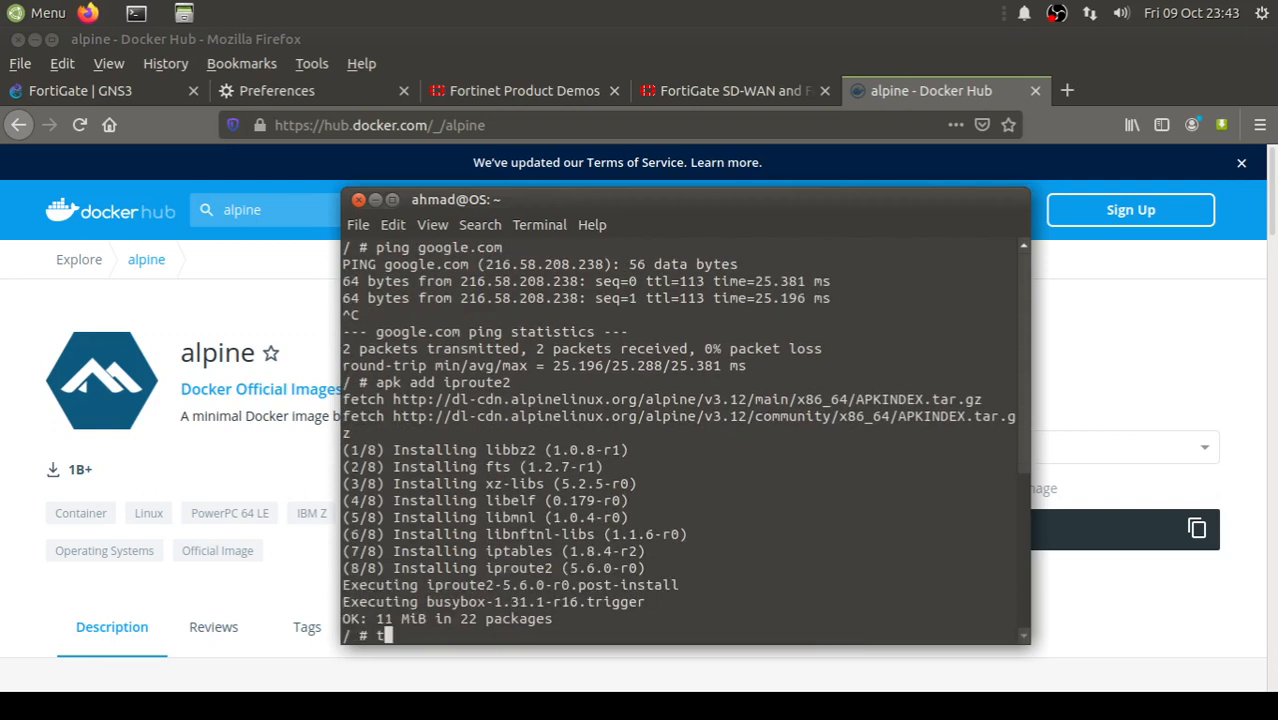
Run tc in the container and review its usage output along with the package installation log.
text(tc)
key(Return)
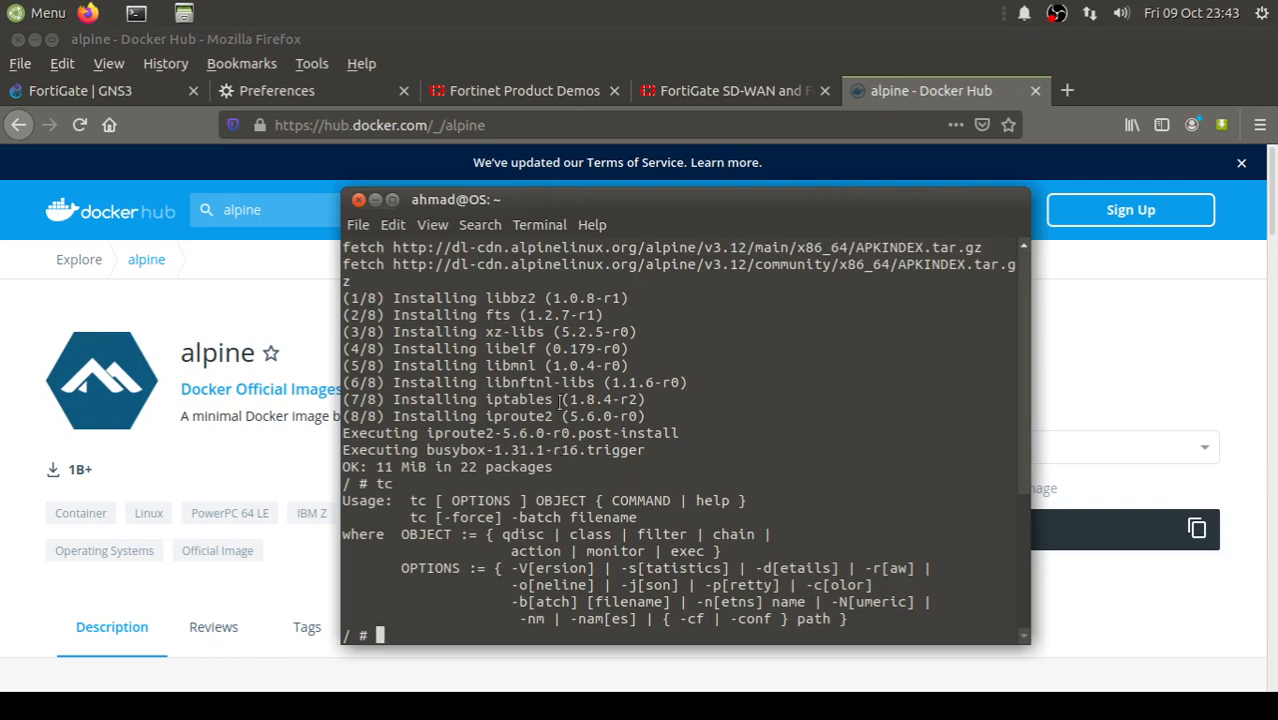
scroll(561, 398, up, 2)
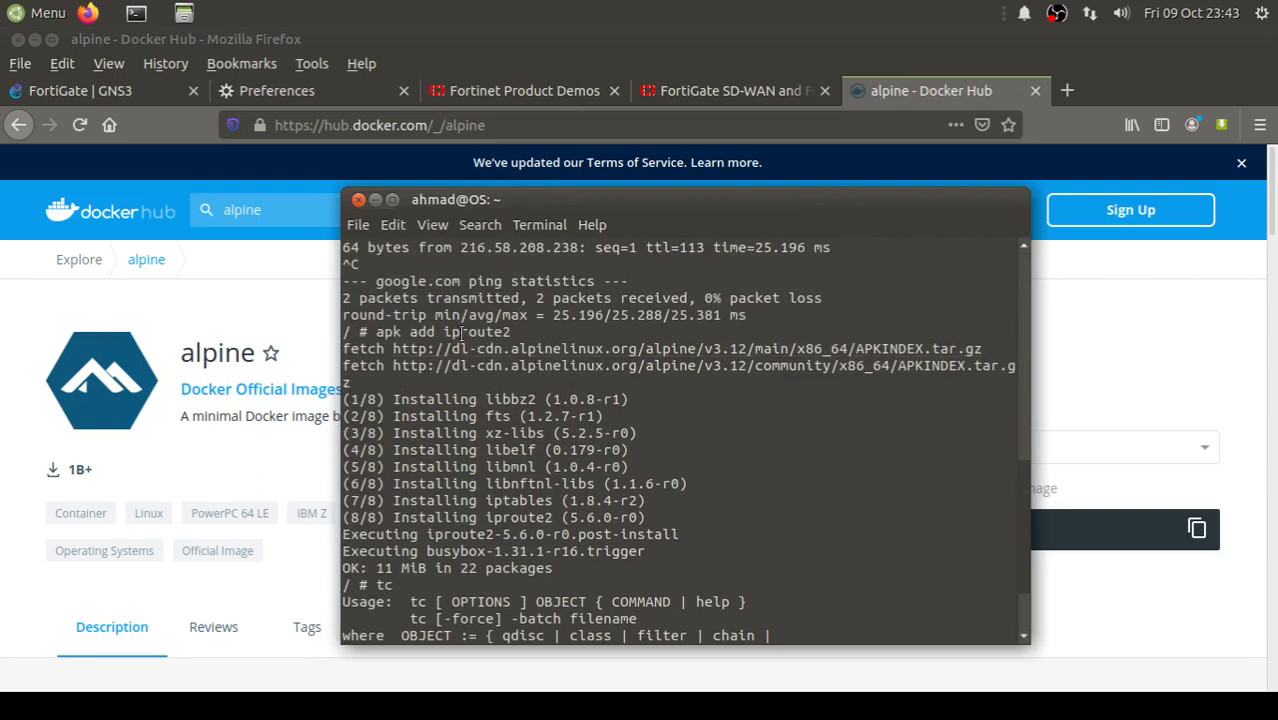
scroll(513, 428, down, 2)
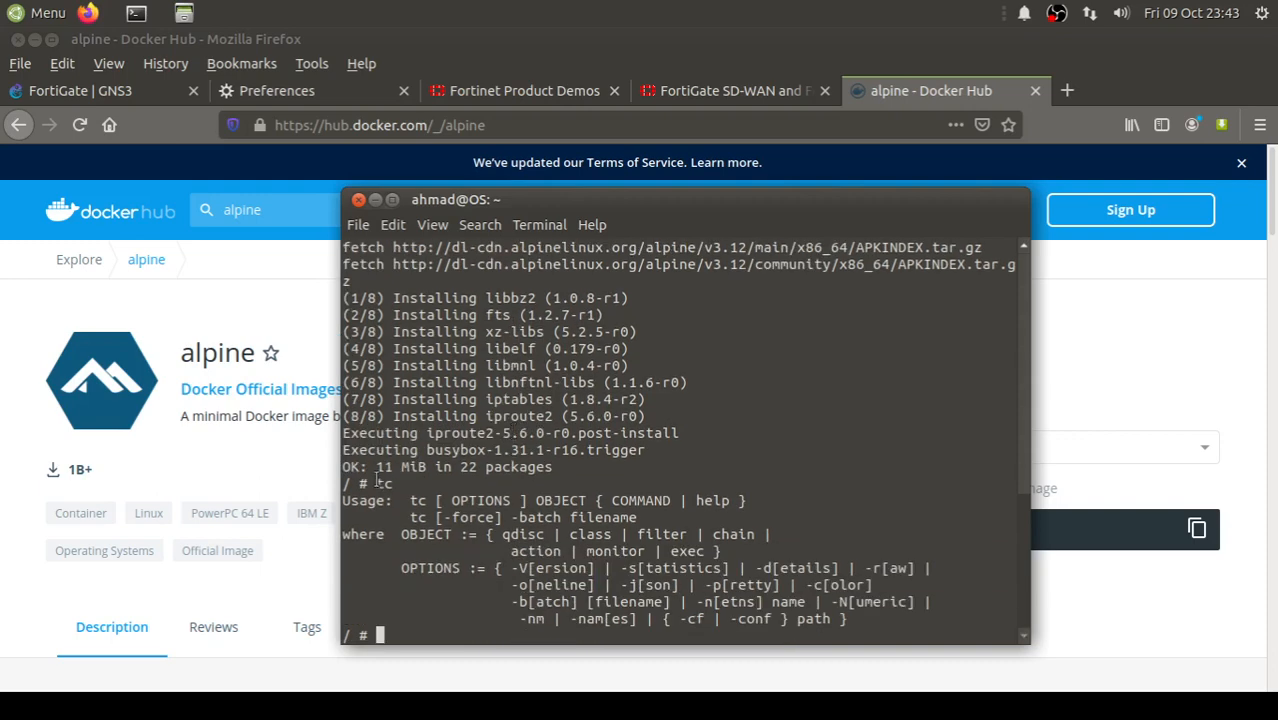
drag(378, 483, 686, 578)
click(689, 503)
Open a second terminal session on the host and list the running containers with docker ps.
click(357, 225)
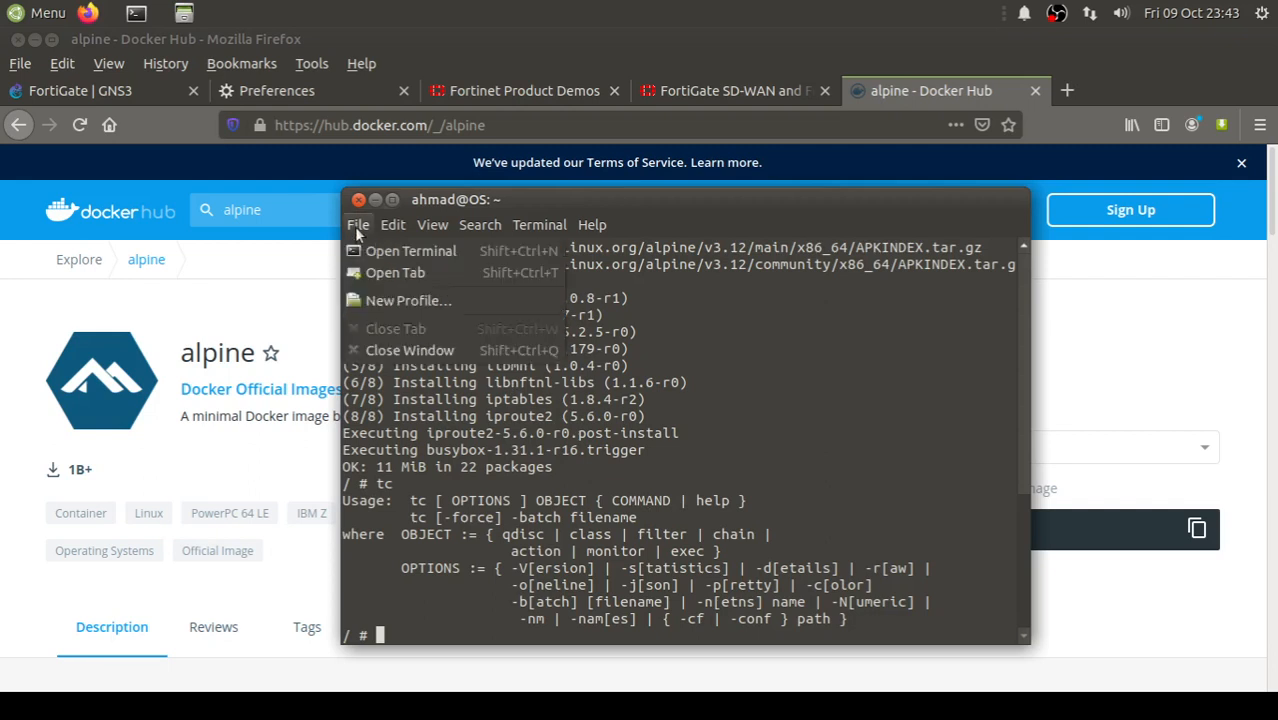
click(385, 273)
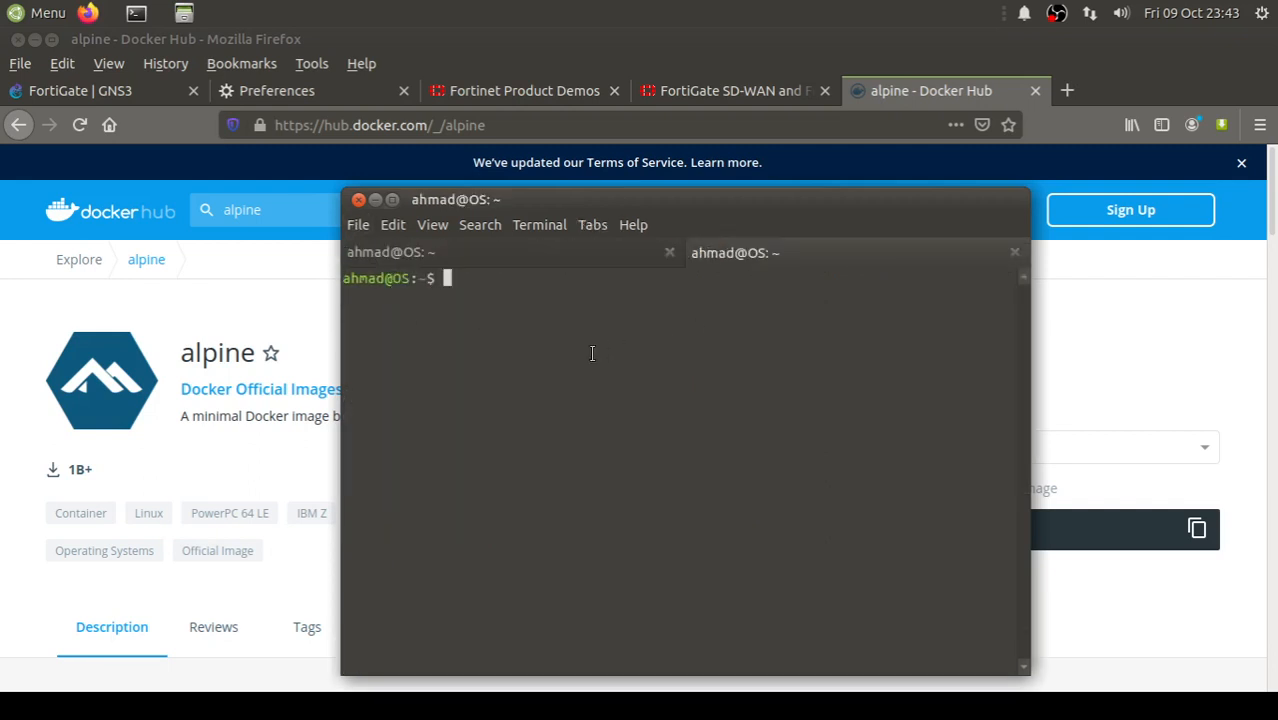
click(555, 252)
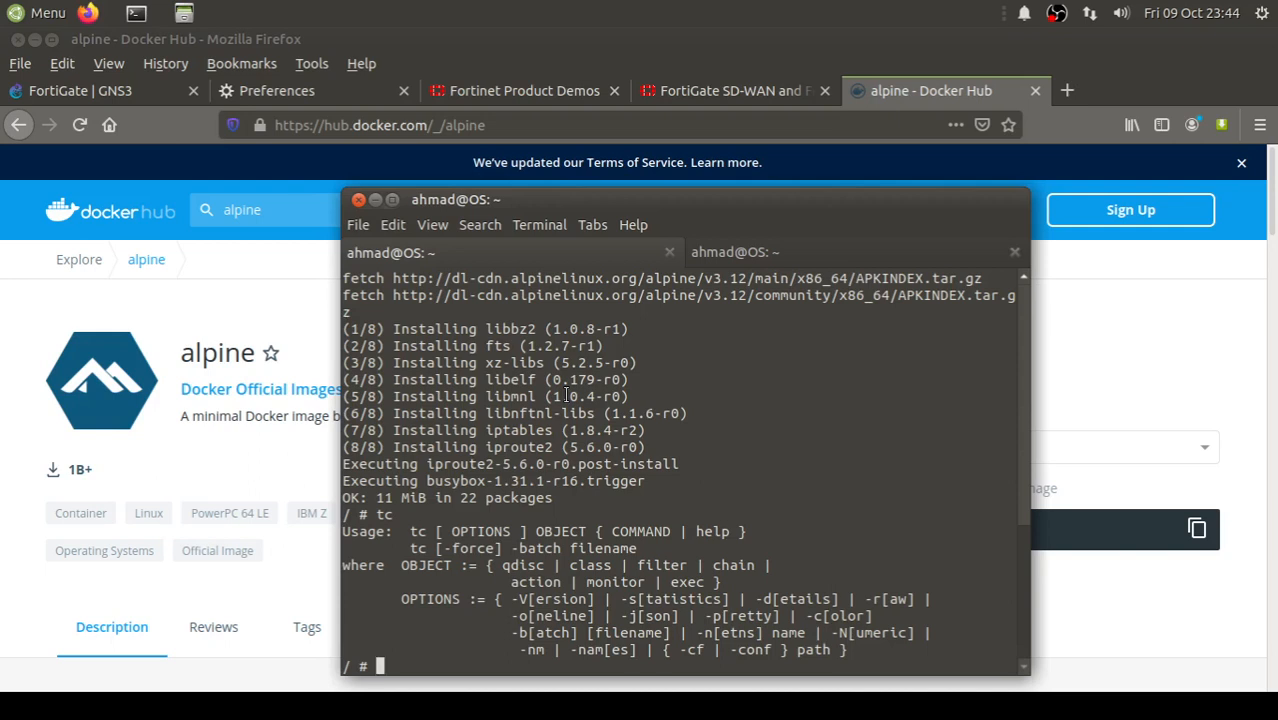
click(761, 251)
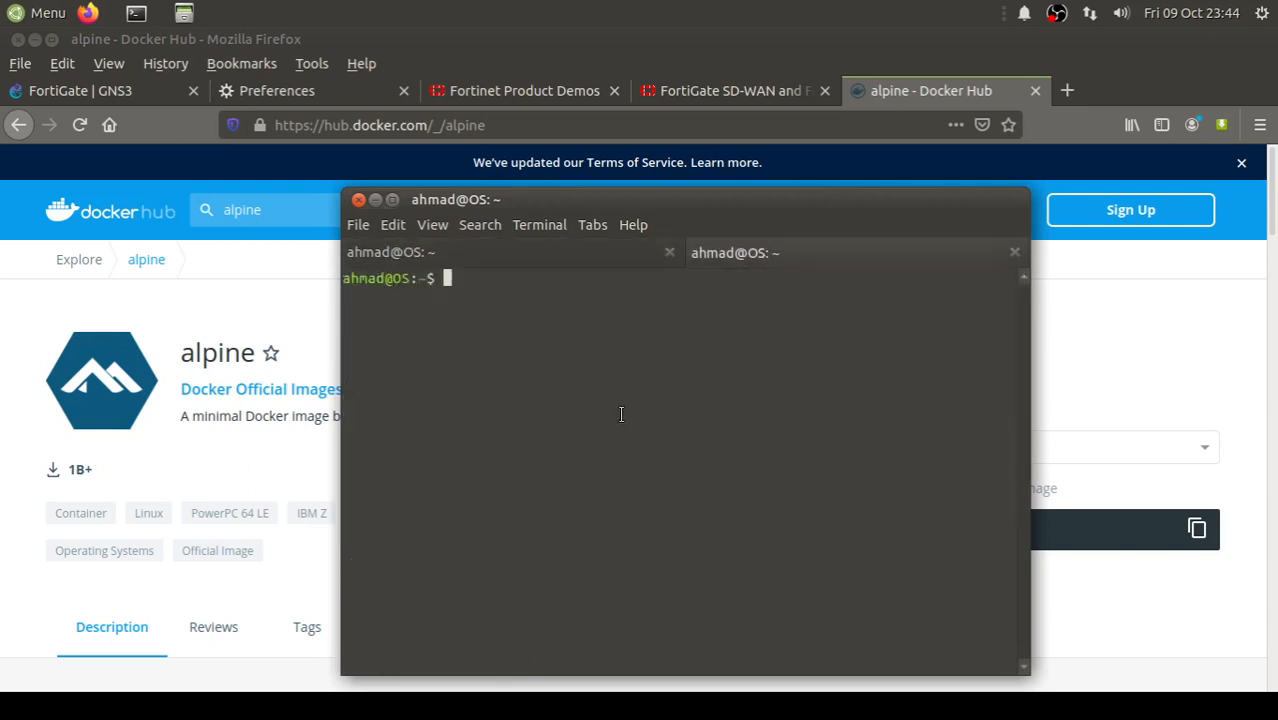
text(docker ps)
key(Return)
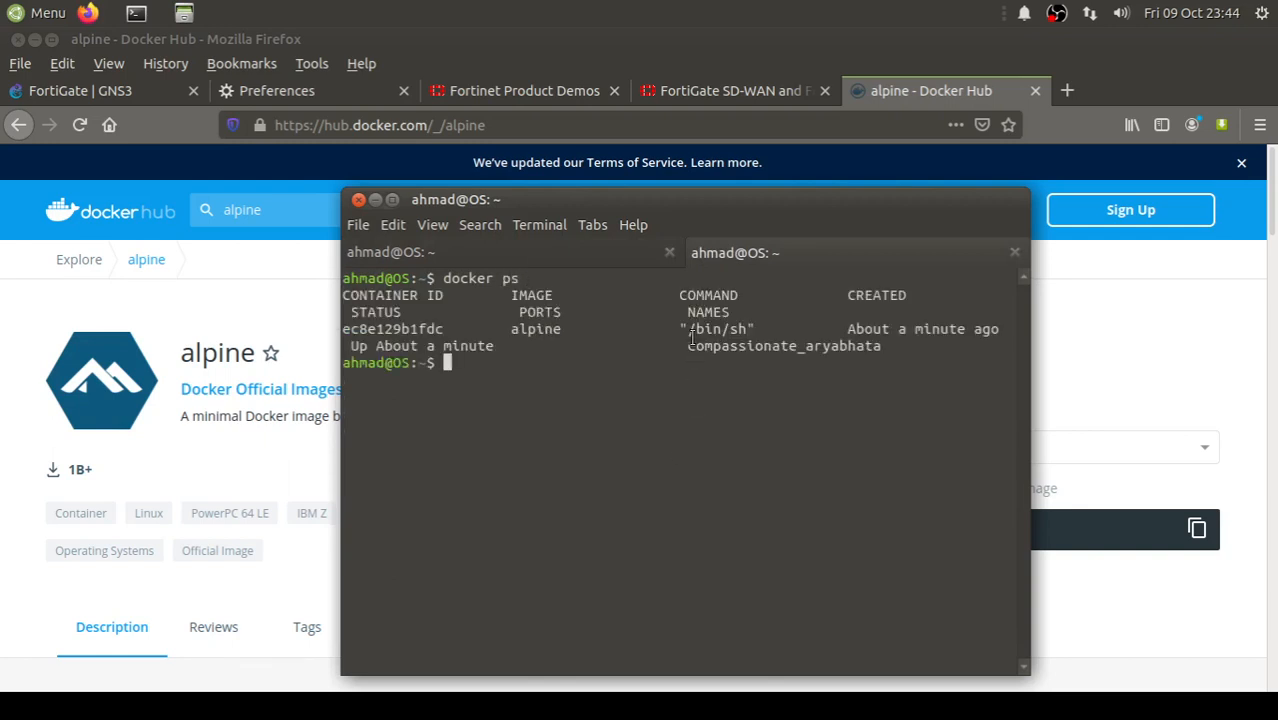
Find the running Alpine container's name and stop it with docker stop compassionate_aryabhata.
drag(690, 338, 942, 345)
click(790, 374)
text(docker stop c)
key(Tab)
key(Return)
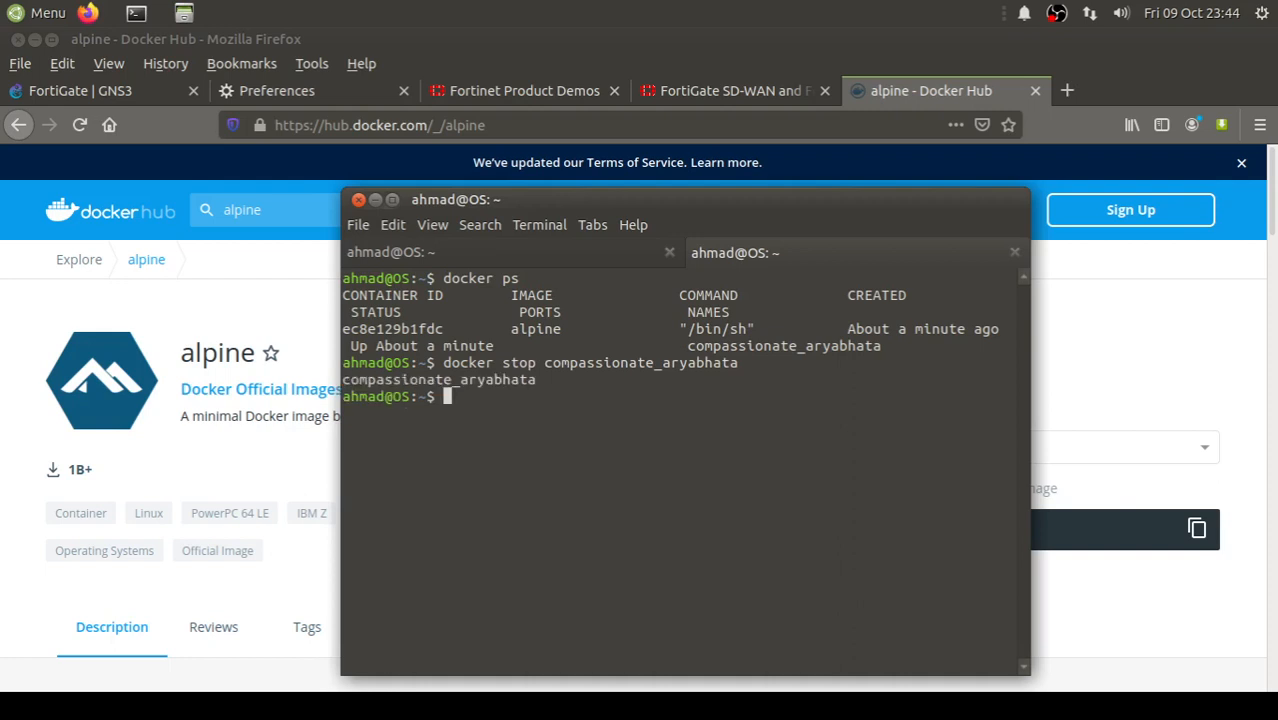
Save the stopped container as a new image named testing with docker commit compassionate_aryabhata testing.
text(docker commit )
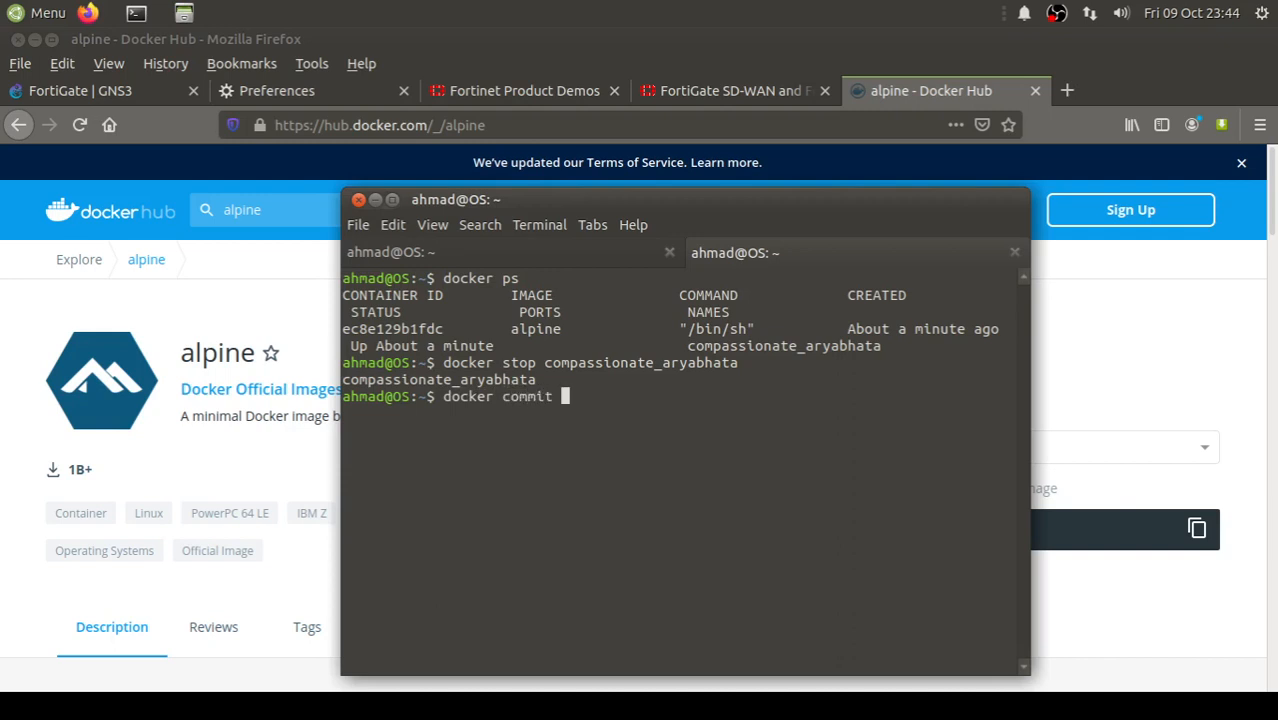
text(compassionate_aryabhata )
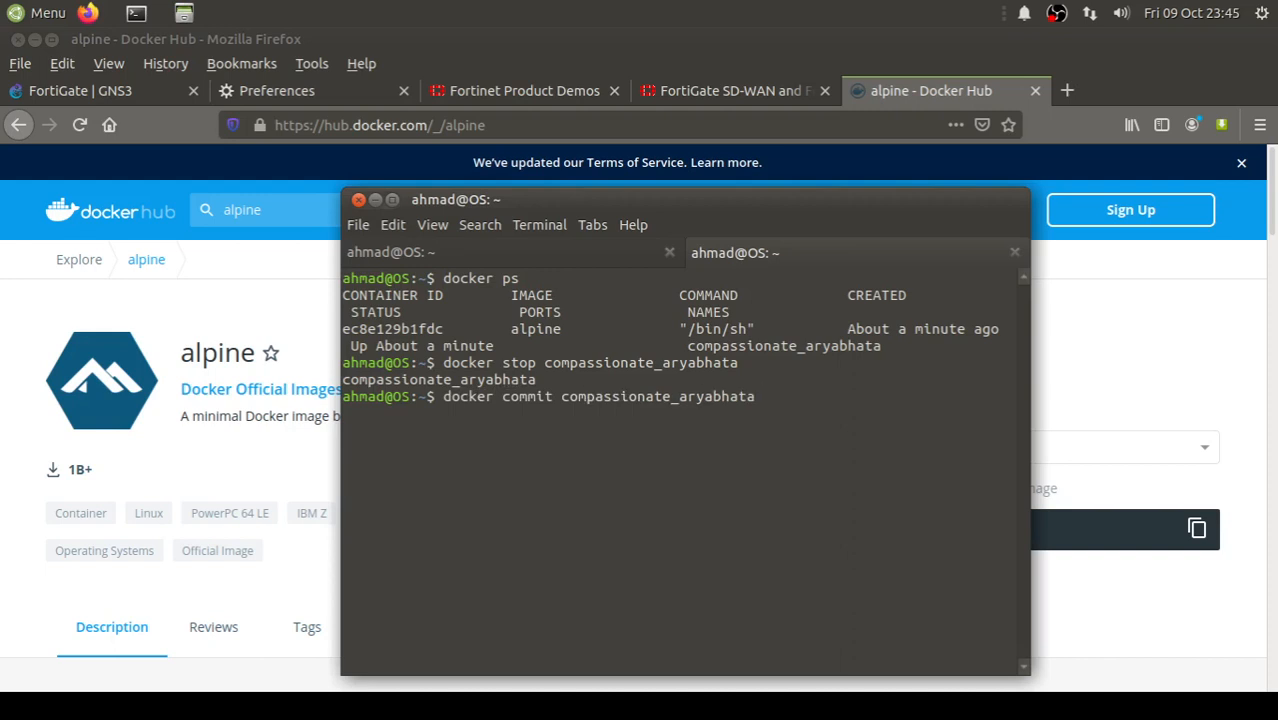
text(testing)
key(Return)
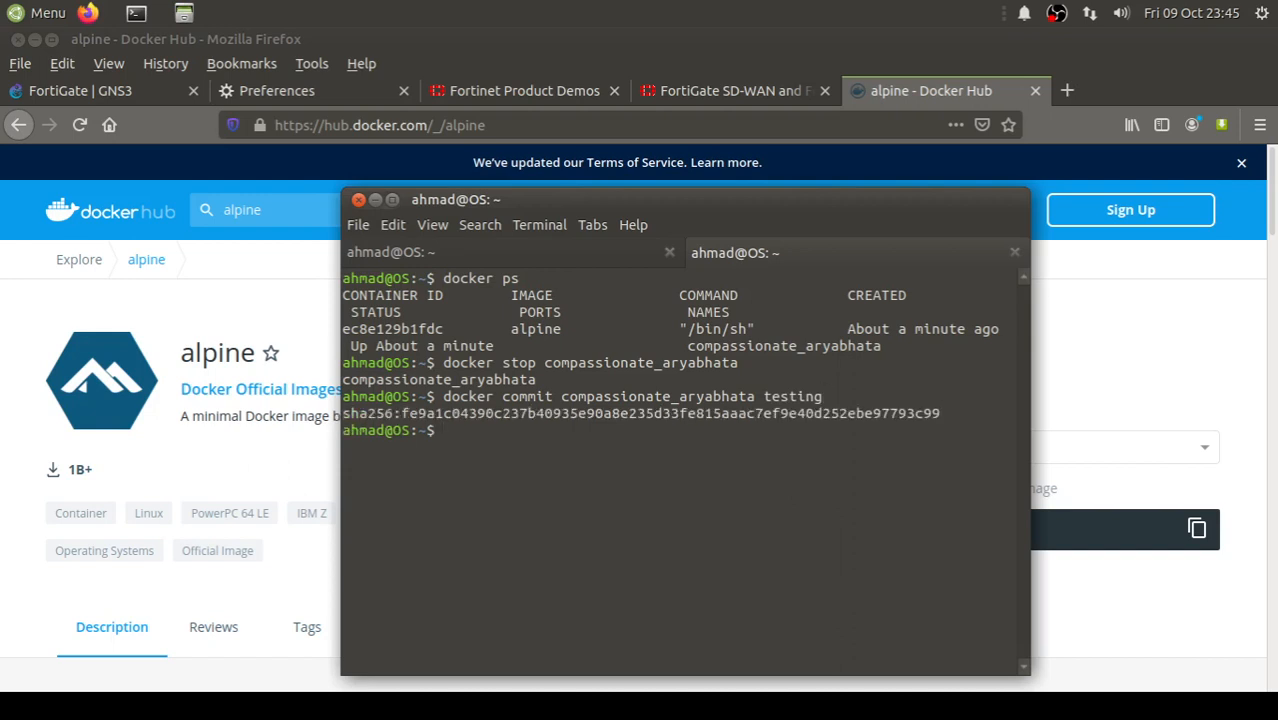
List the local Docker images with docker images and check the entry for the testing image.
key(Return)
key(Return)
text(docker )
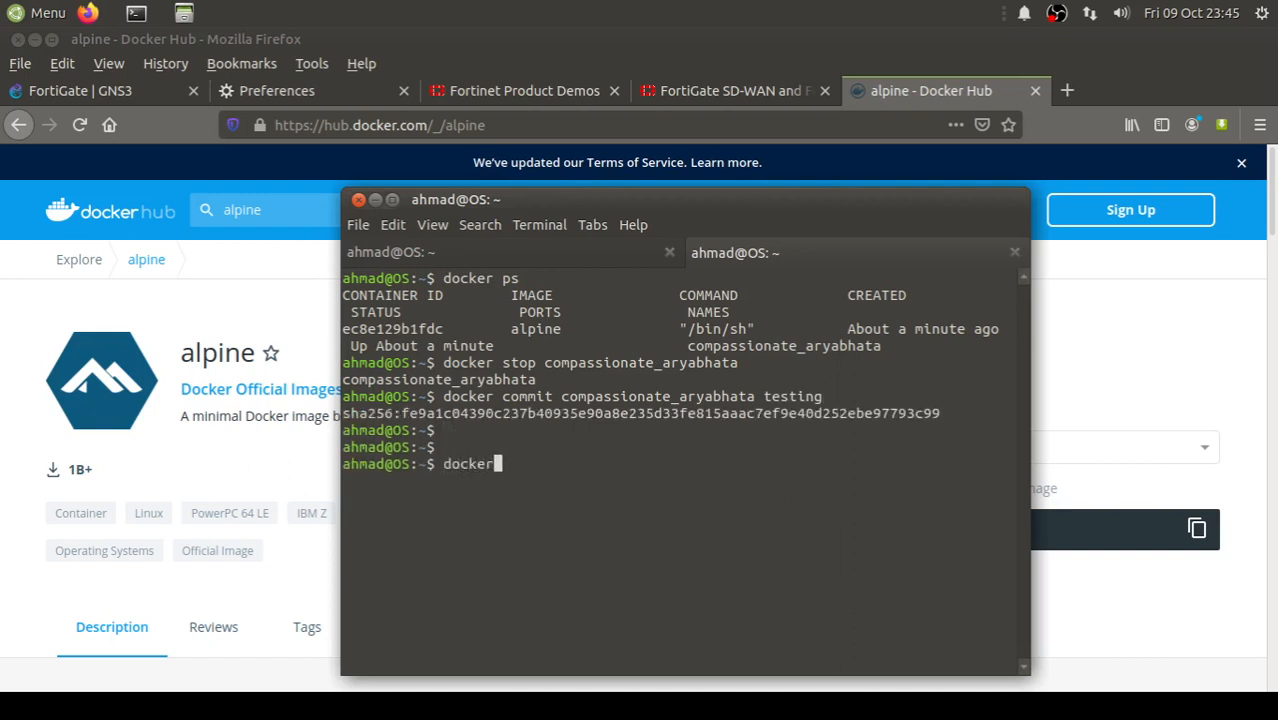
text(images)
key(Return)
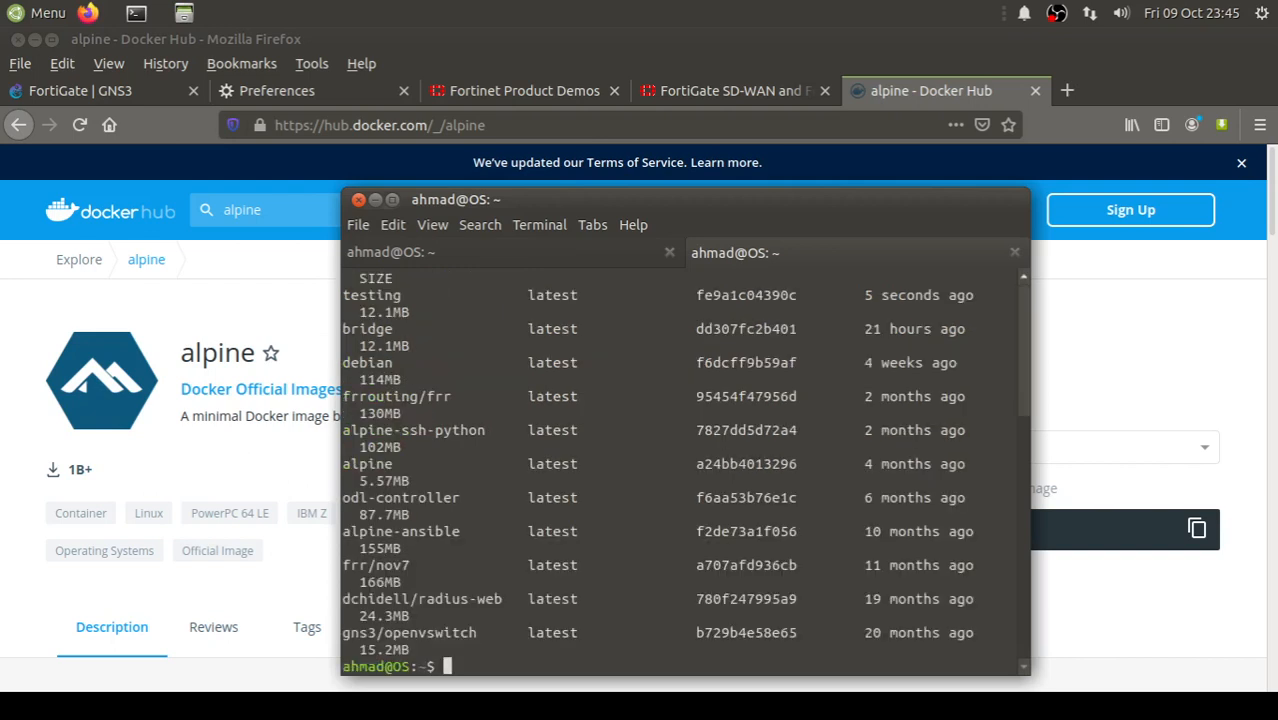
triple_click(383, 292)
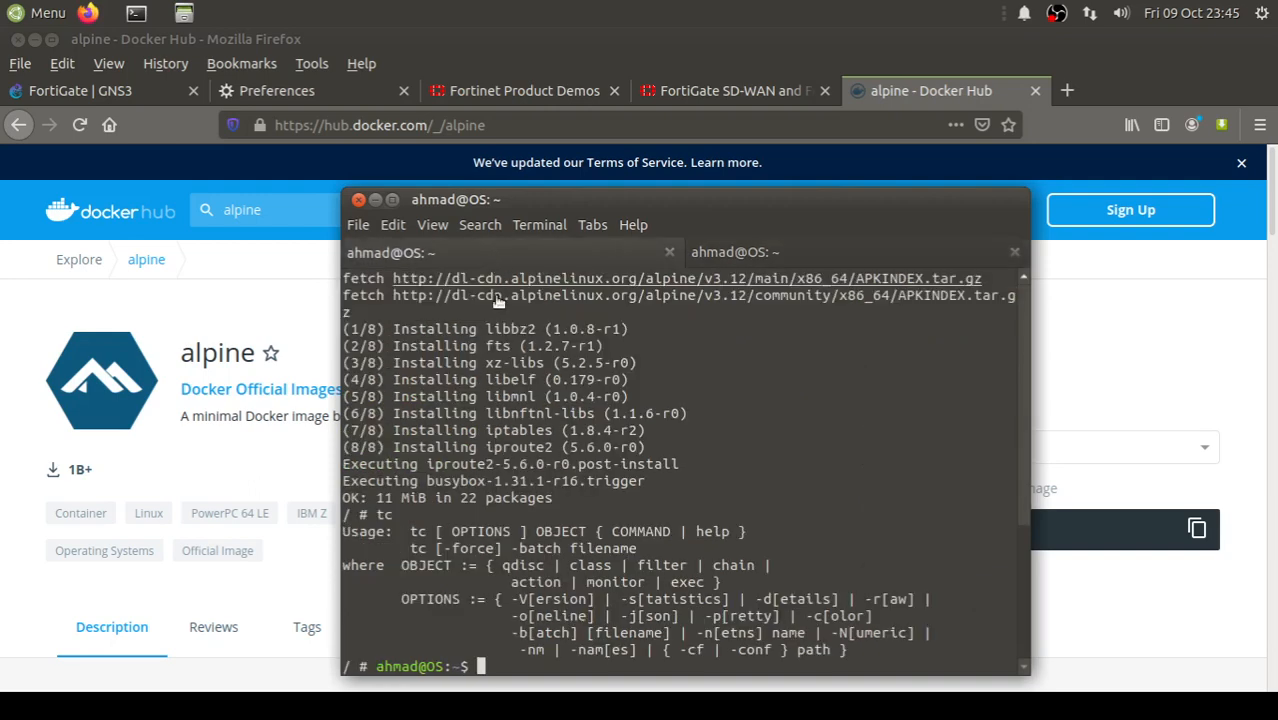
Review the docker run command in the first terminal session, then examine the bridge image in the second session's image list.
scroll(510, 330, up, 5)
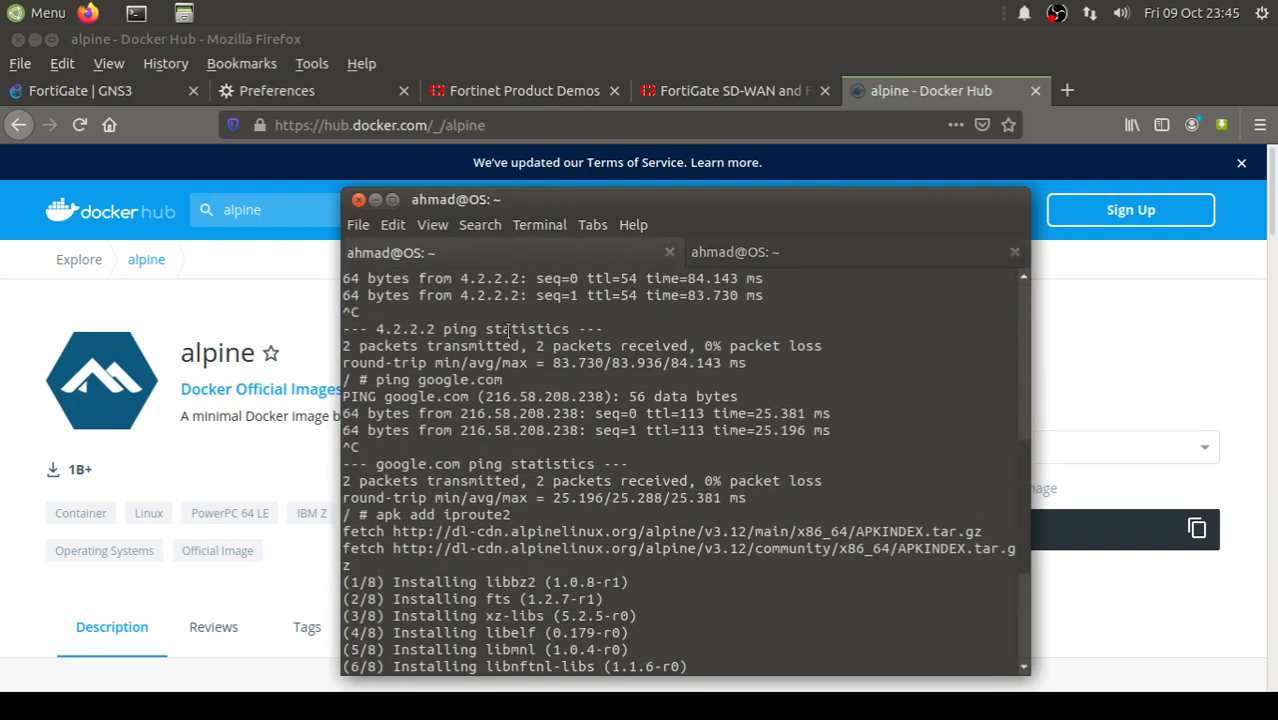
scroll(510, 330, down, 1)
scroll(510, 330, up, 2)
scroll(510, 330, up, 4)
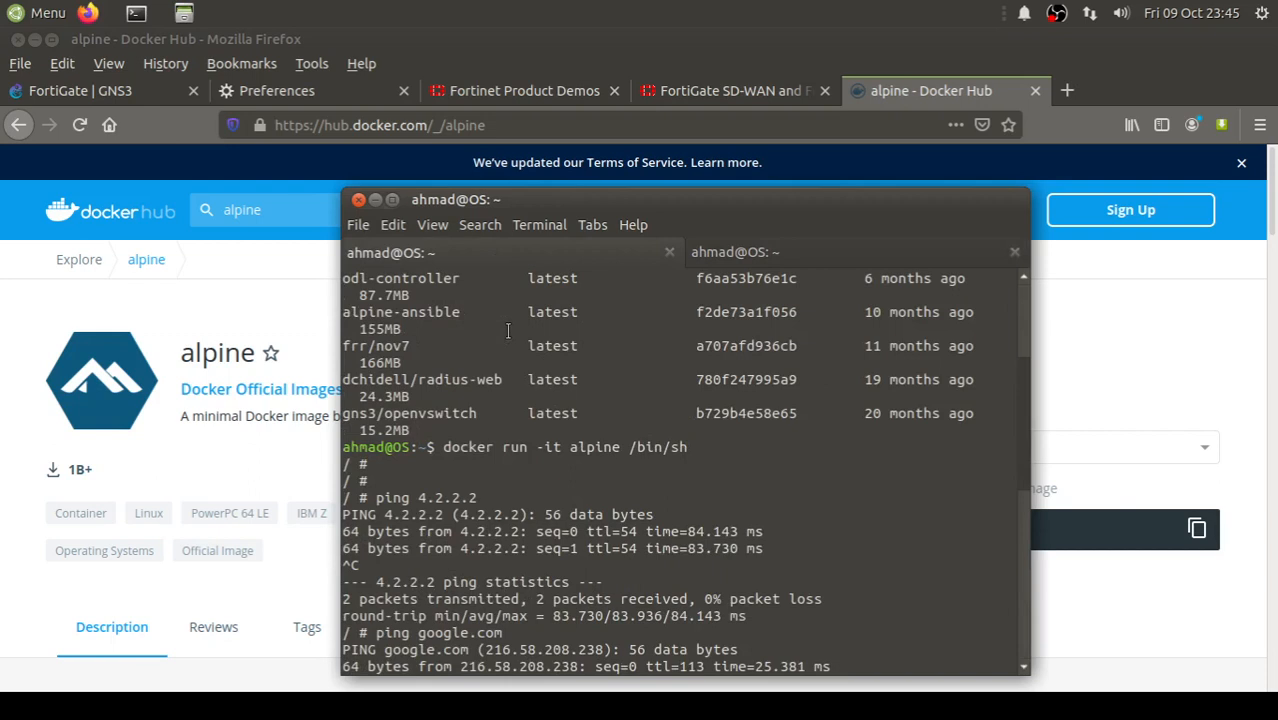
triple_click(462, 450)
click(636, 456)
drag(568, 450, 612, 450)
click(769, 258)
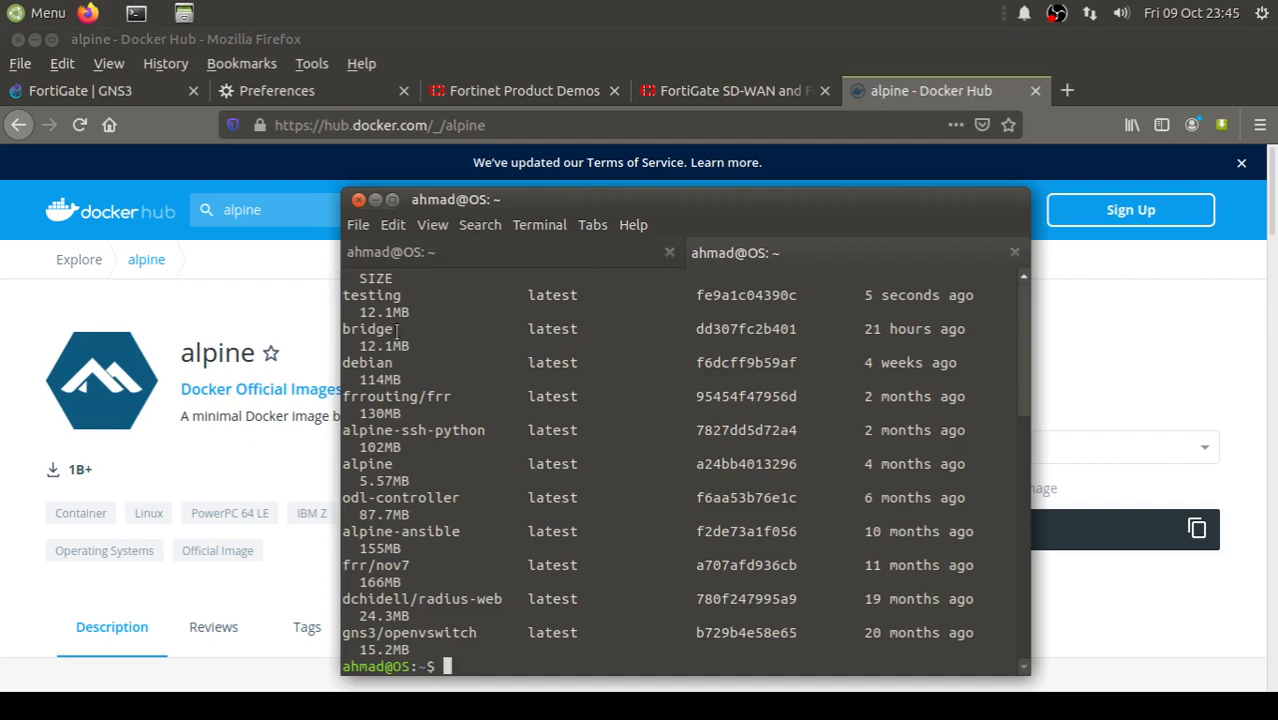
drag(394, 330, 342, 333)
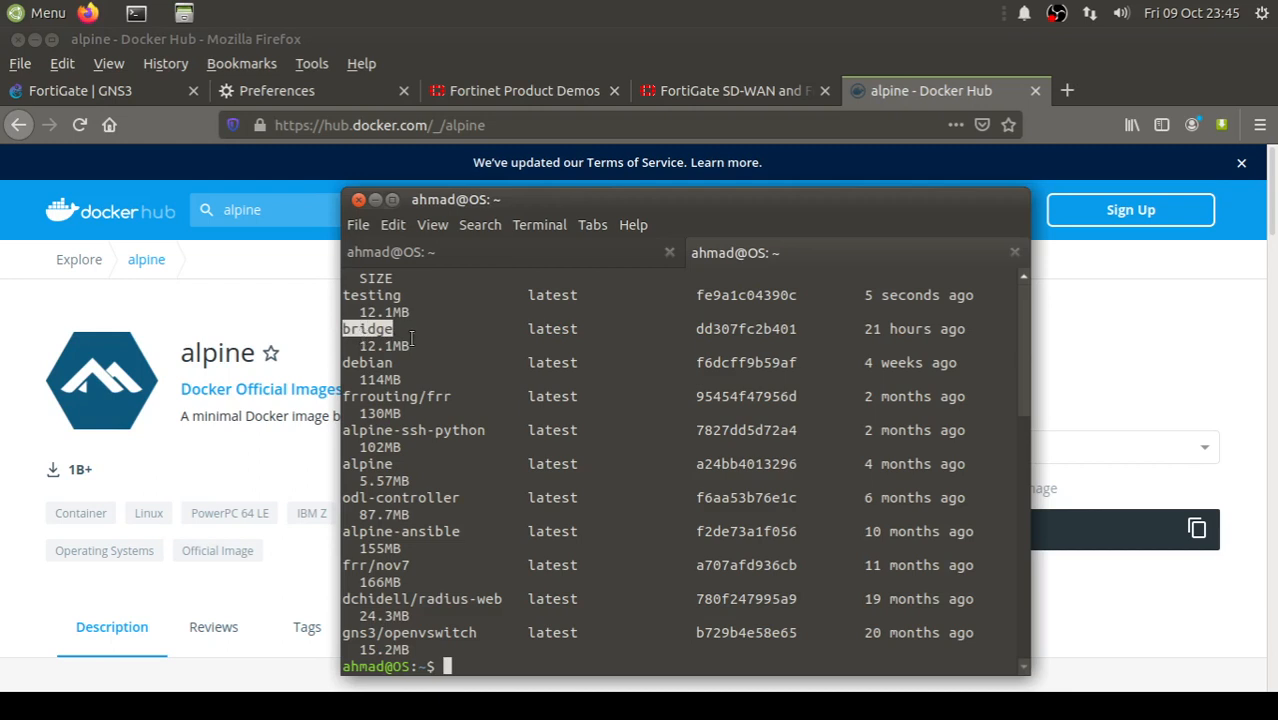
click(364, 337)
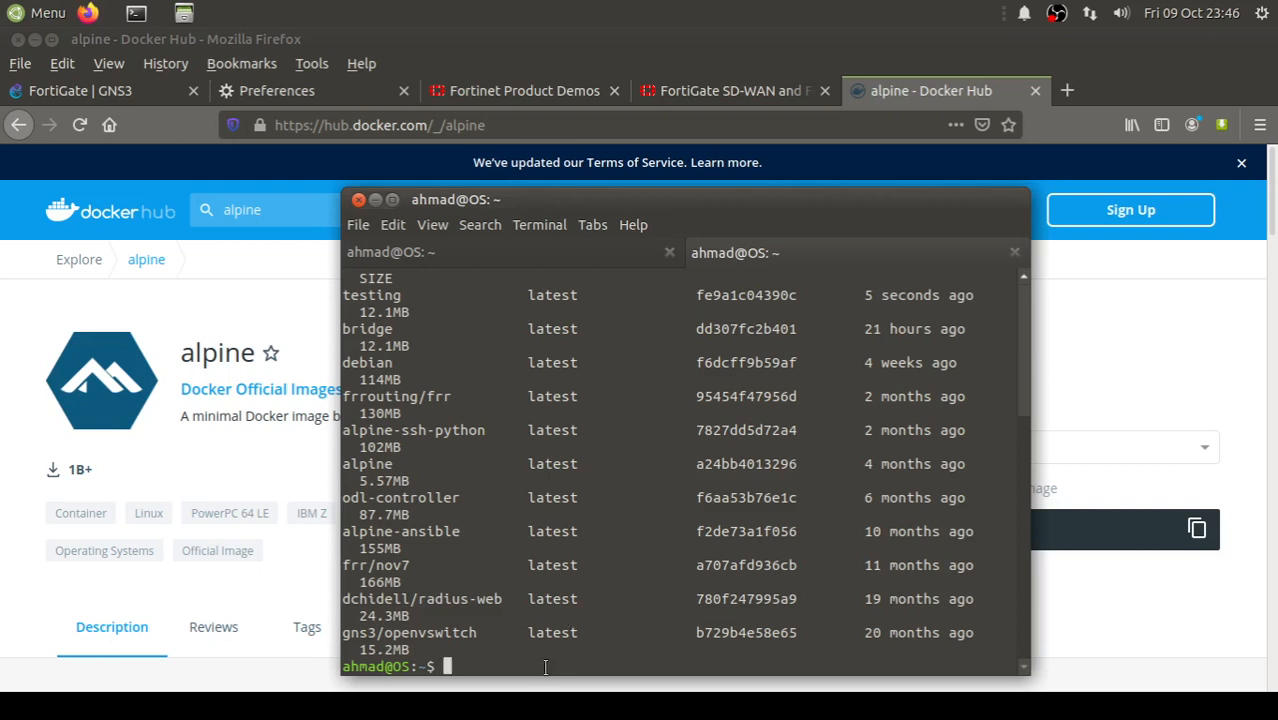
Switch to GNS3 and open the Docker container templates in its preferences.
click(620, 700)
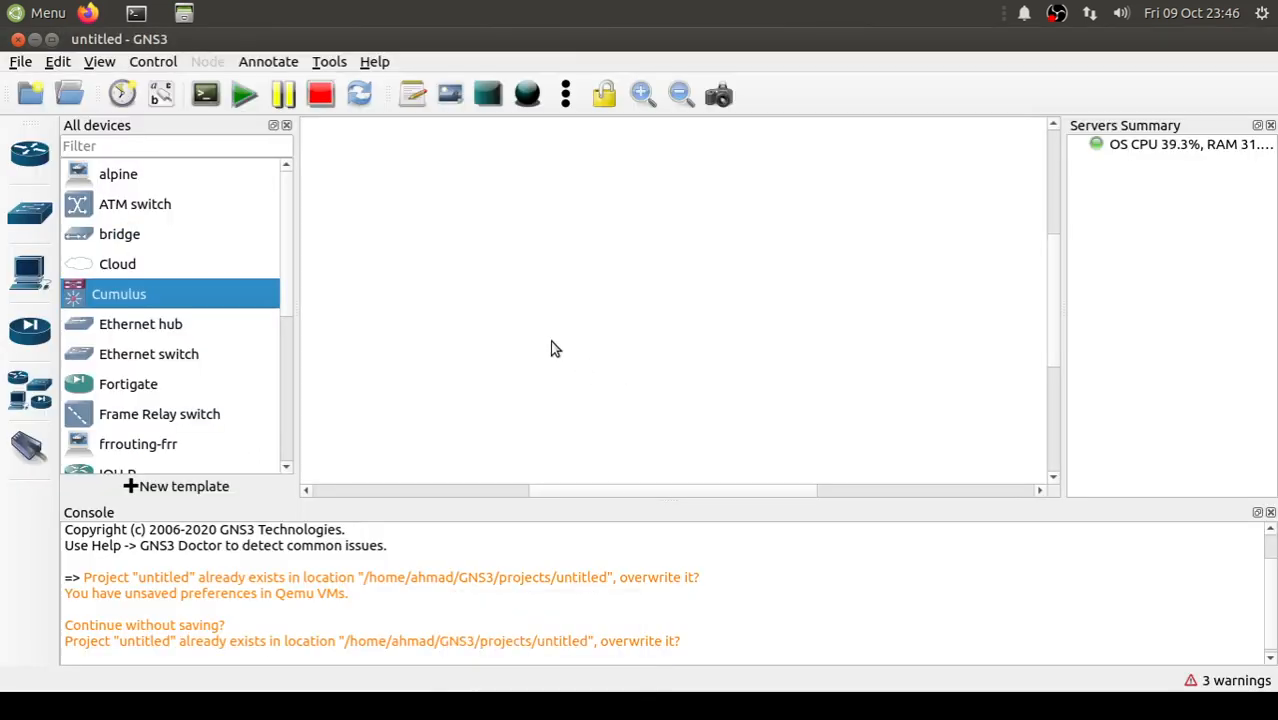
click(57, 62)
click(75, 155)
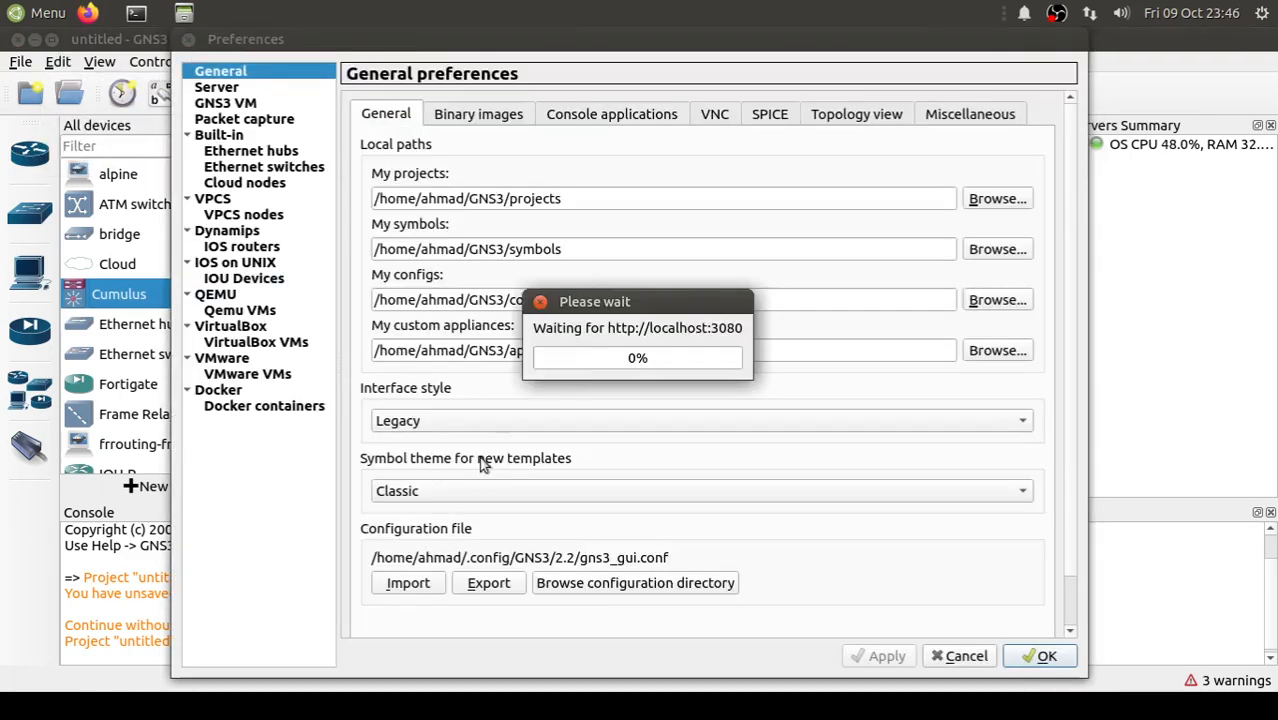
click(250, 407)
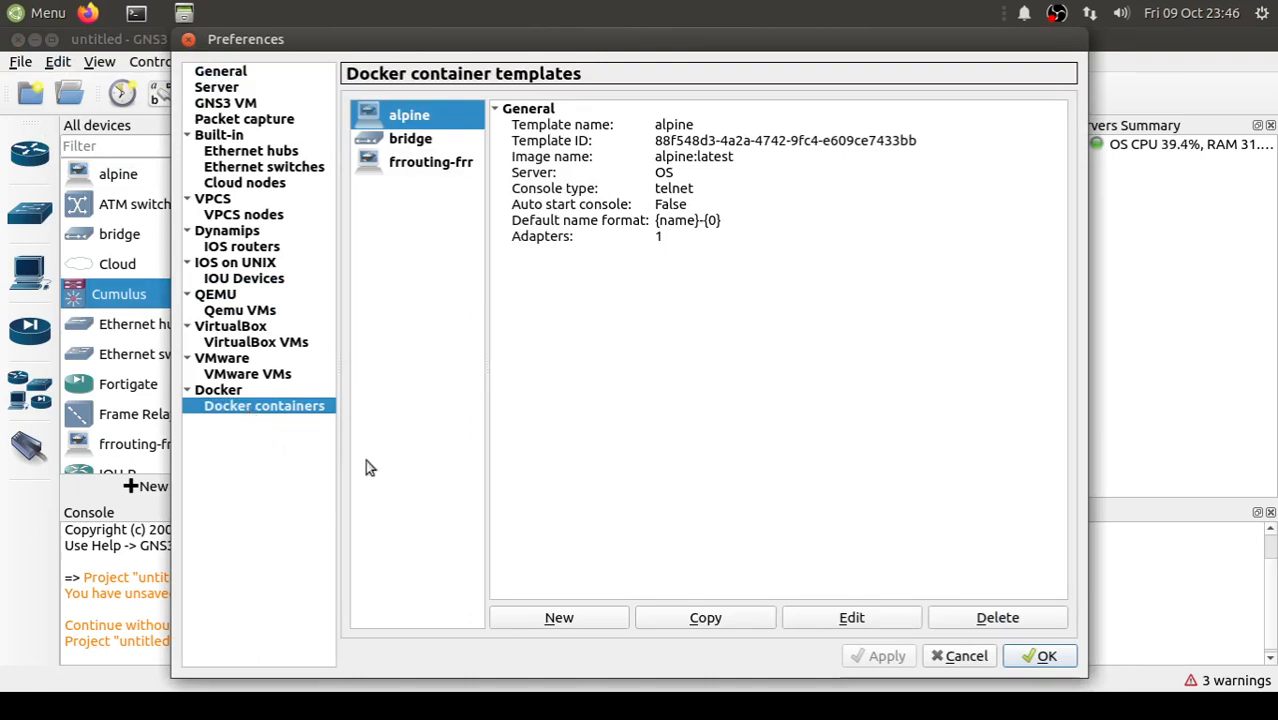
click(226, 392)
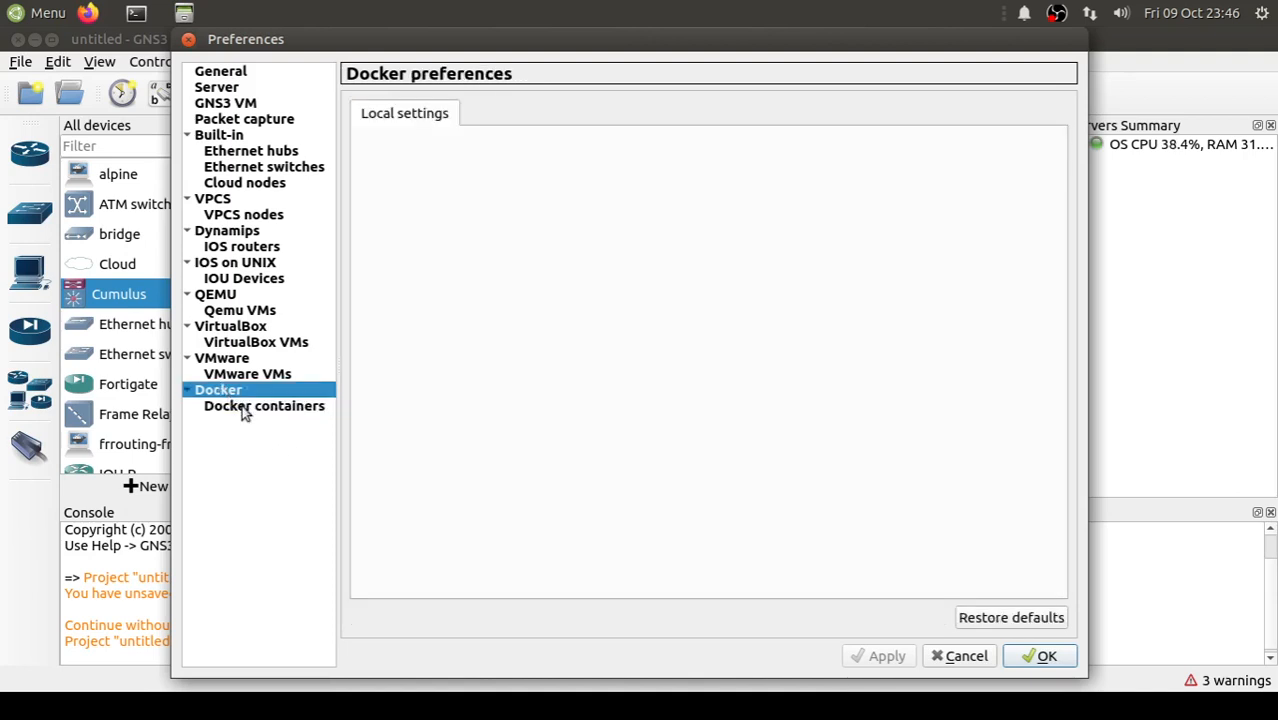
click(245, 410)
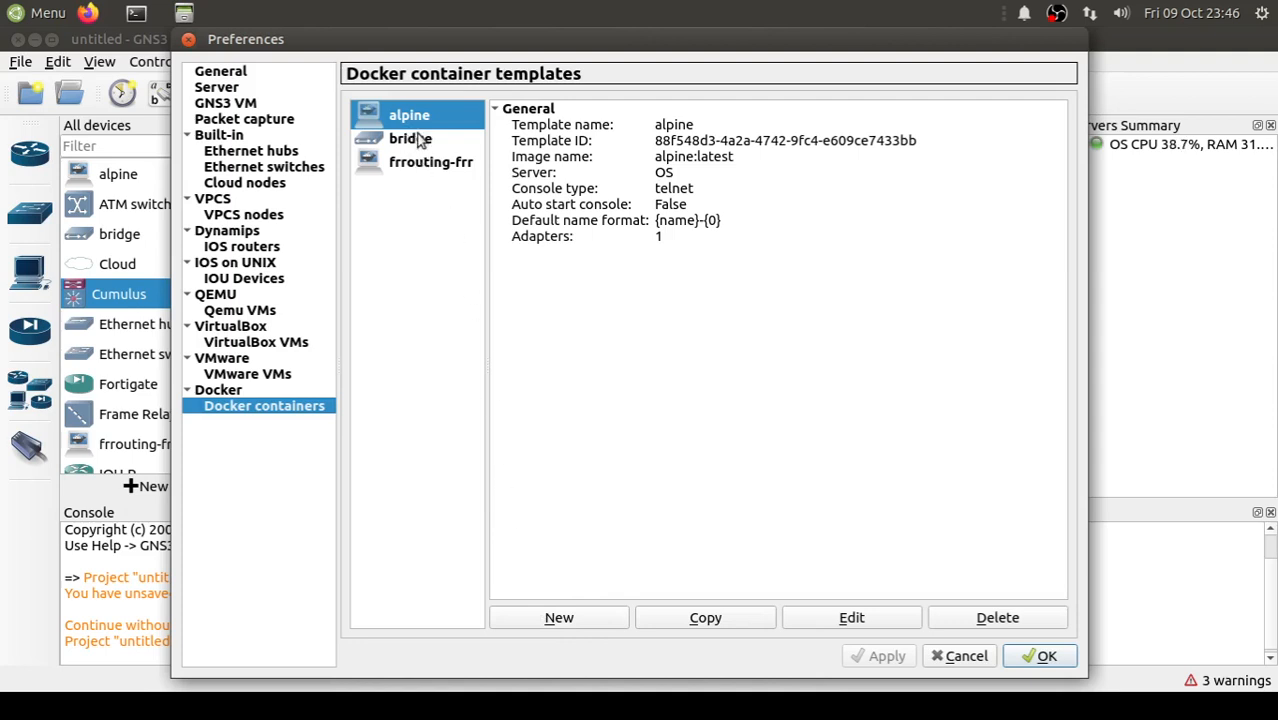
Start a new Docker container template from the existing image testing:latest and accept testing as its name.
click(598, 618)
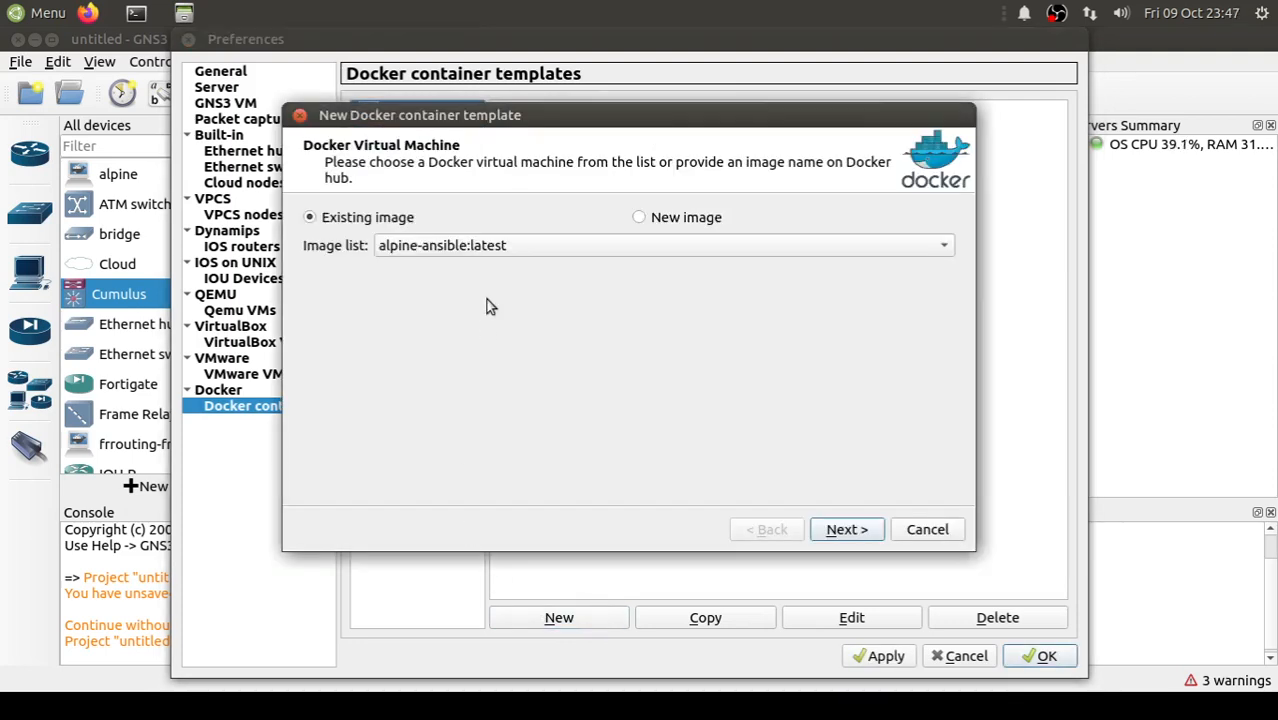
click(532, 250)
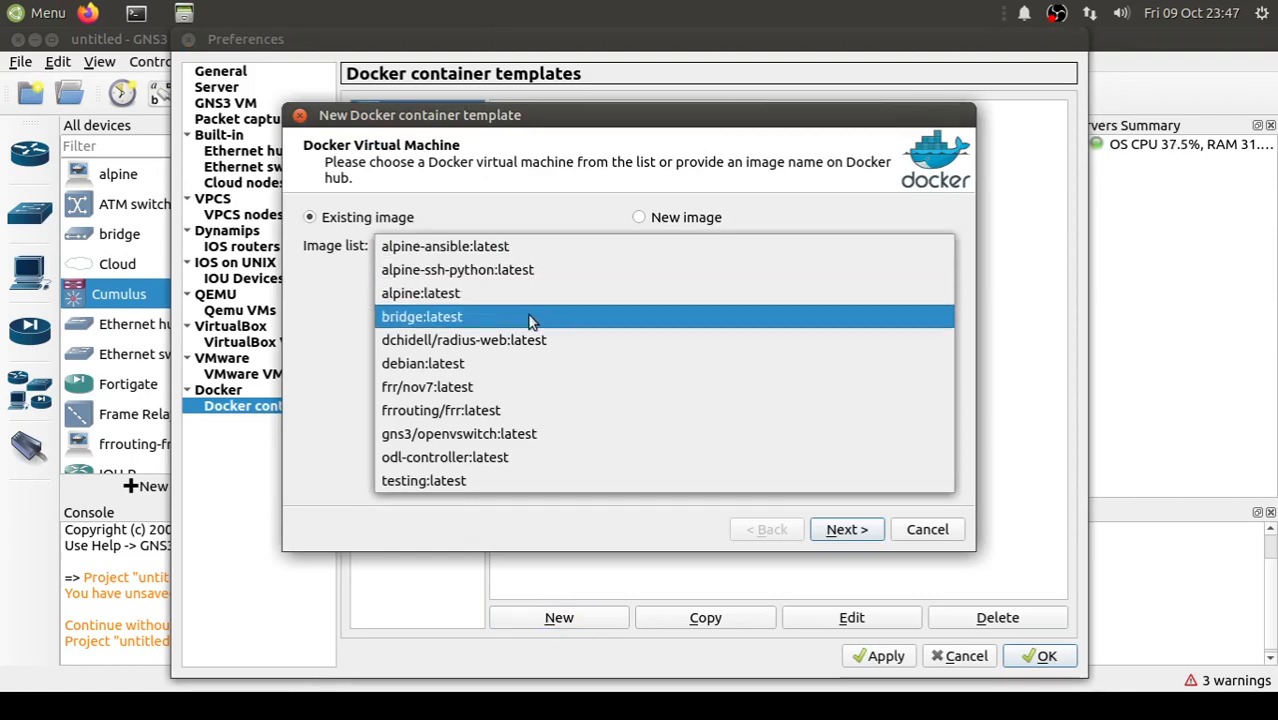
click(497, 484)
click(847, 530)
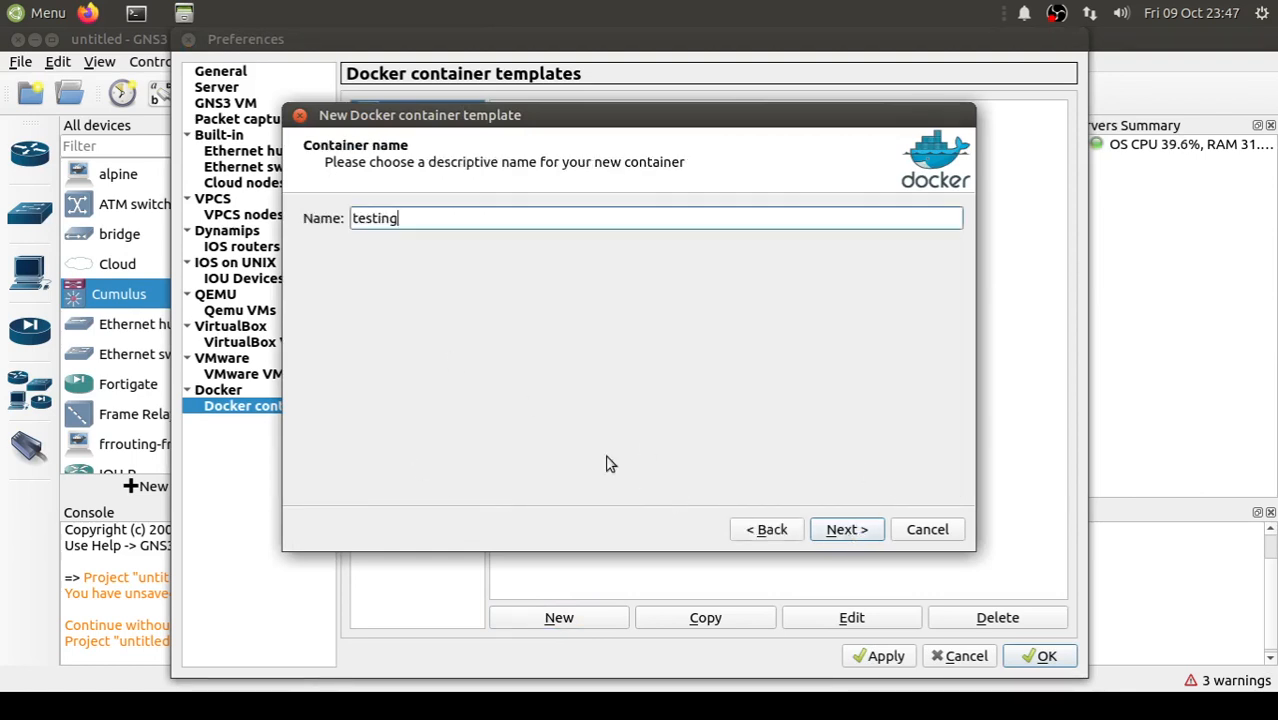
click(860, 531)
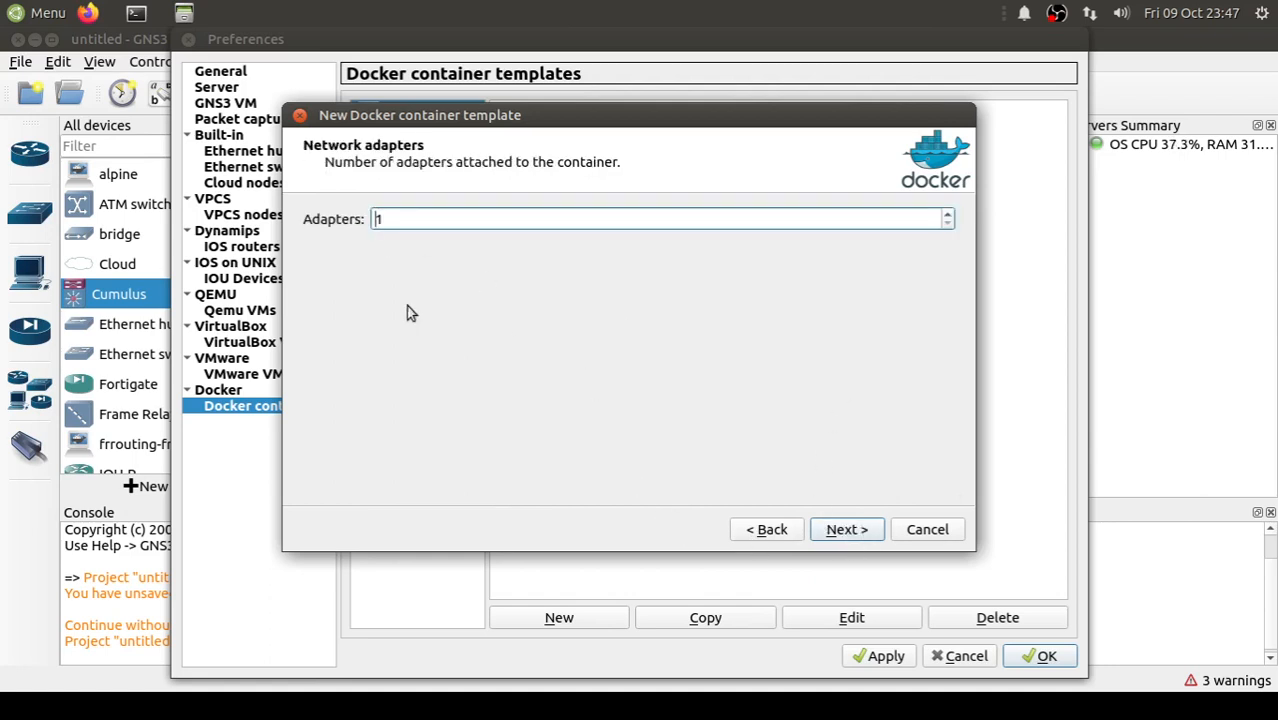
Set the testing template's adapters to 4 and finish it with the default start command, console type and environment.
drag(405, 218, 322, 222)
text(4)
click(850, 534)
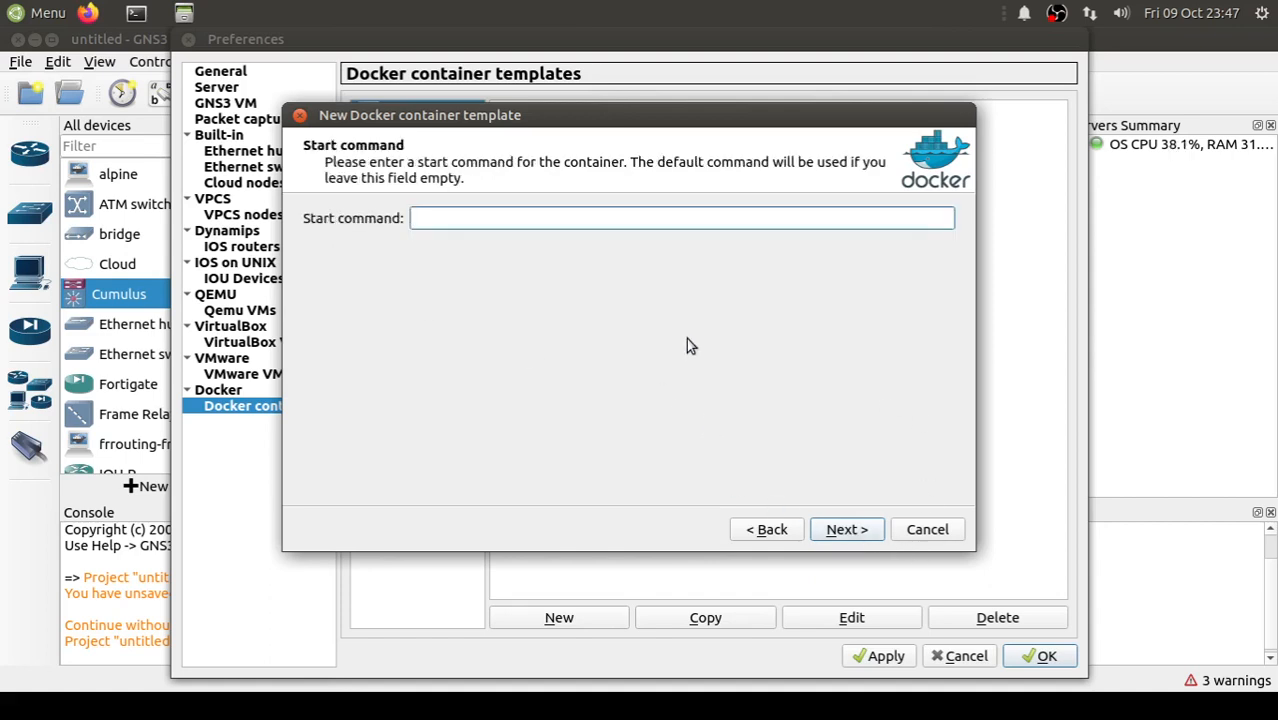
click(842, 531)
click(856, 533)
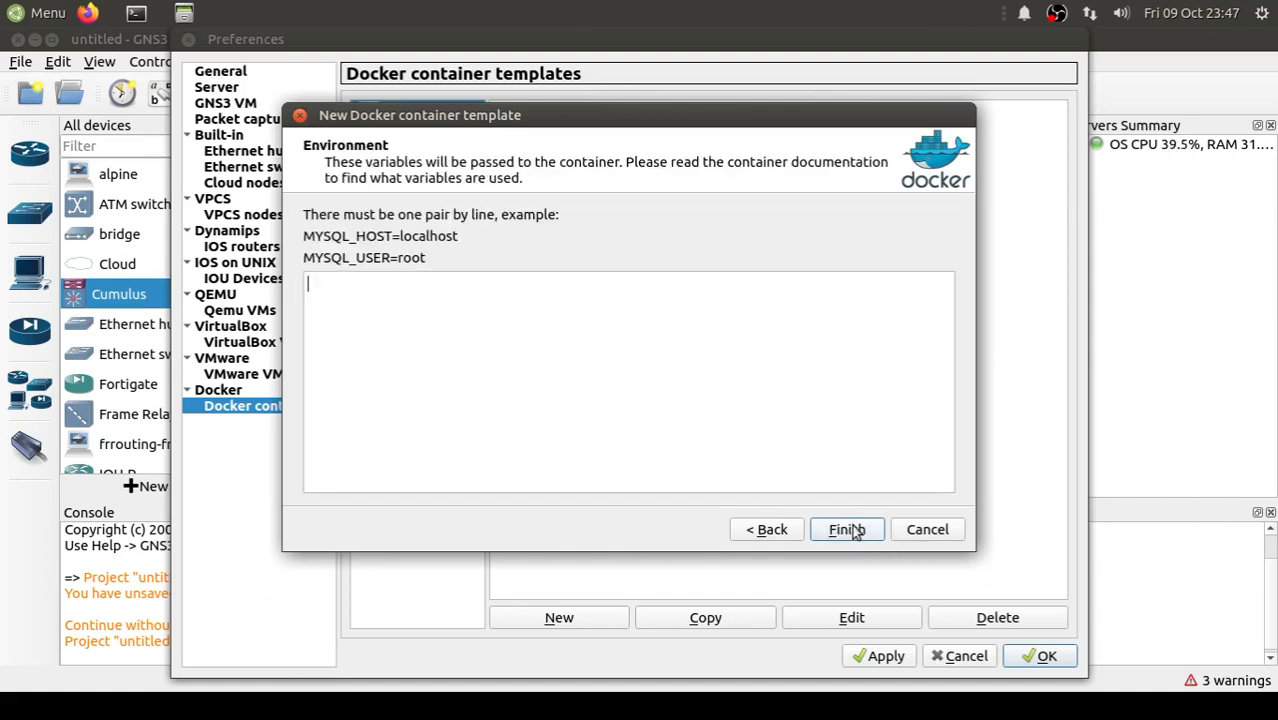
click(866, 534)
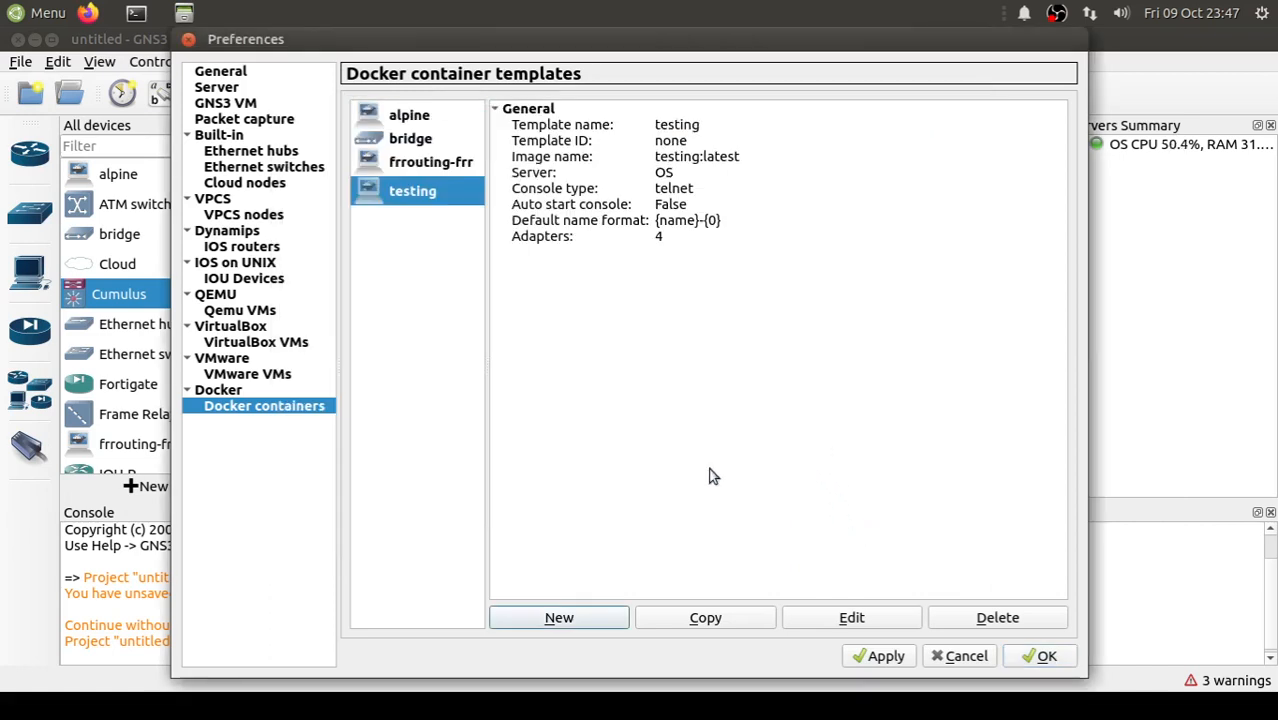
click(402, 202)
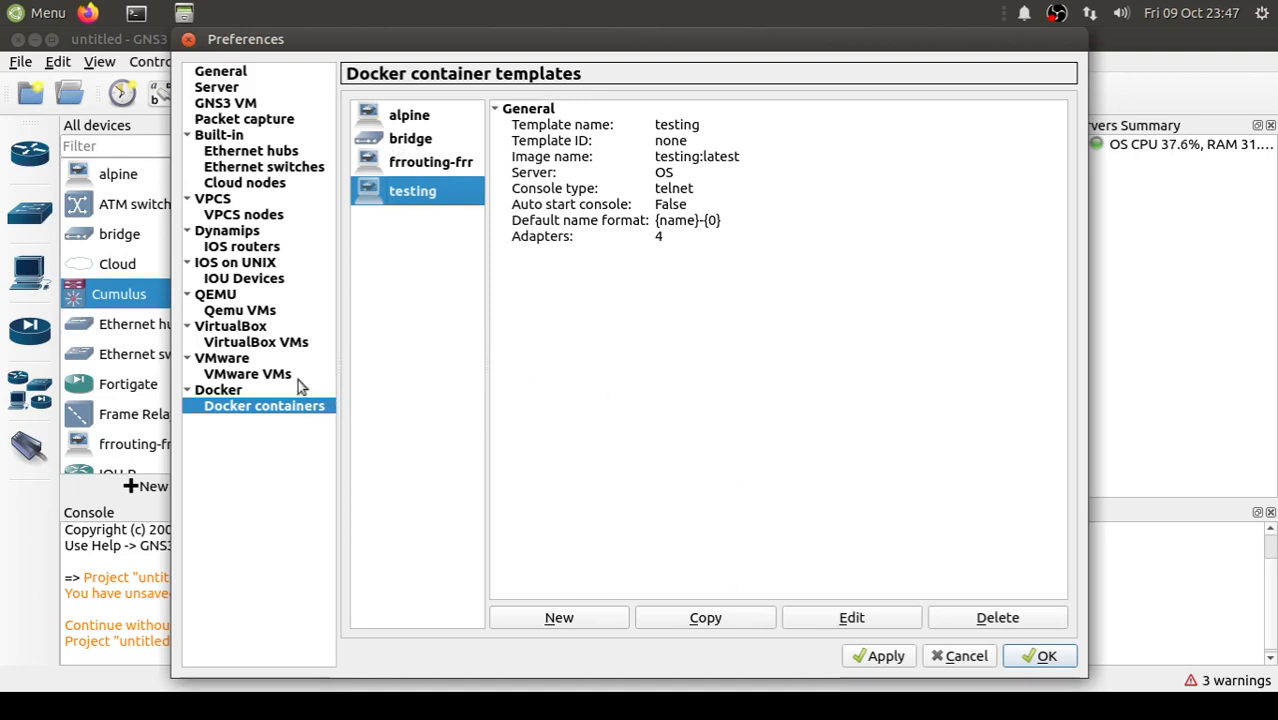
Open the Fortigate template among the Qemu VMs, try a new QEMU template named fdf up to the disk image page, and cancel it.
click(272, 314)
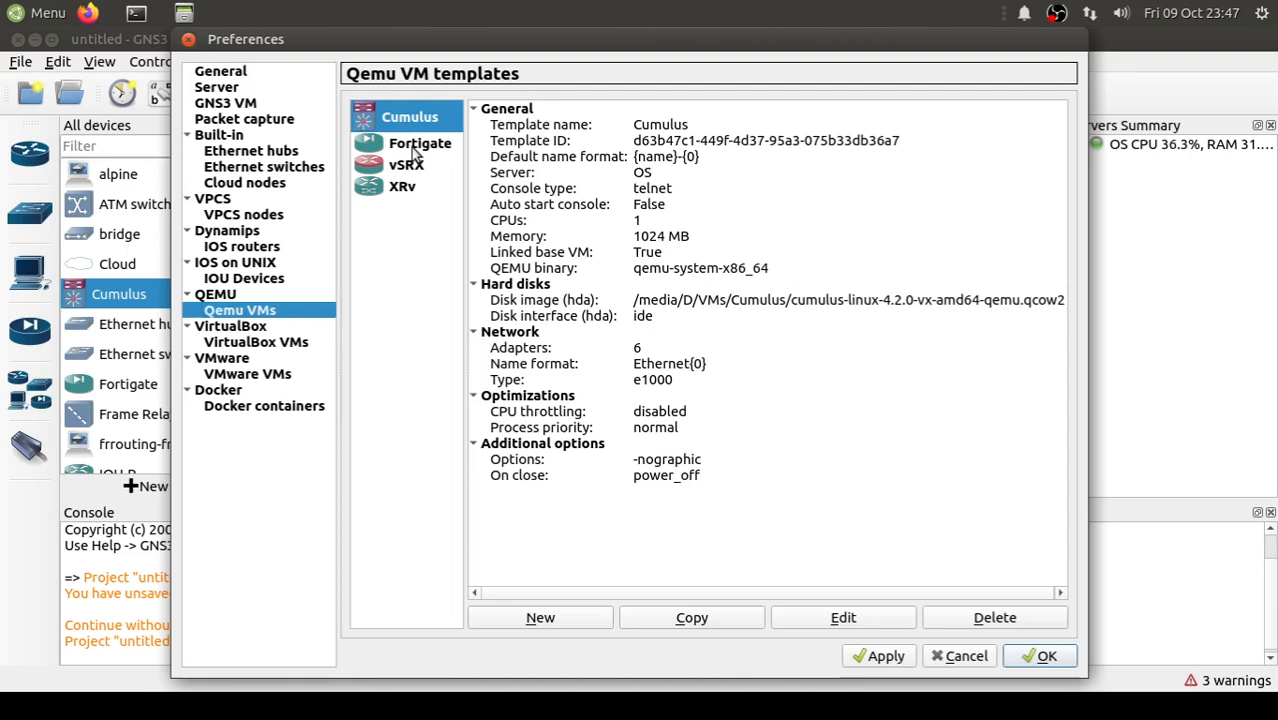
click(416, 151)
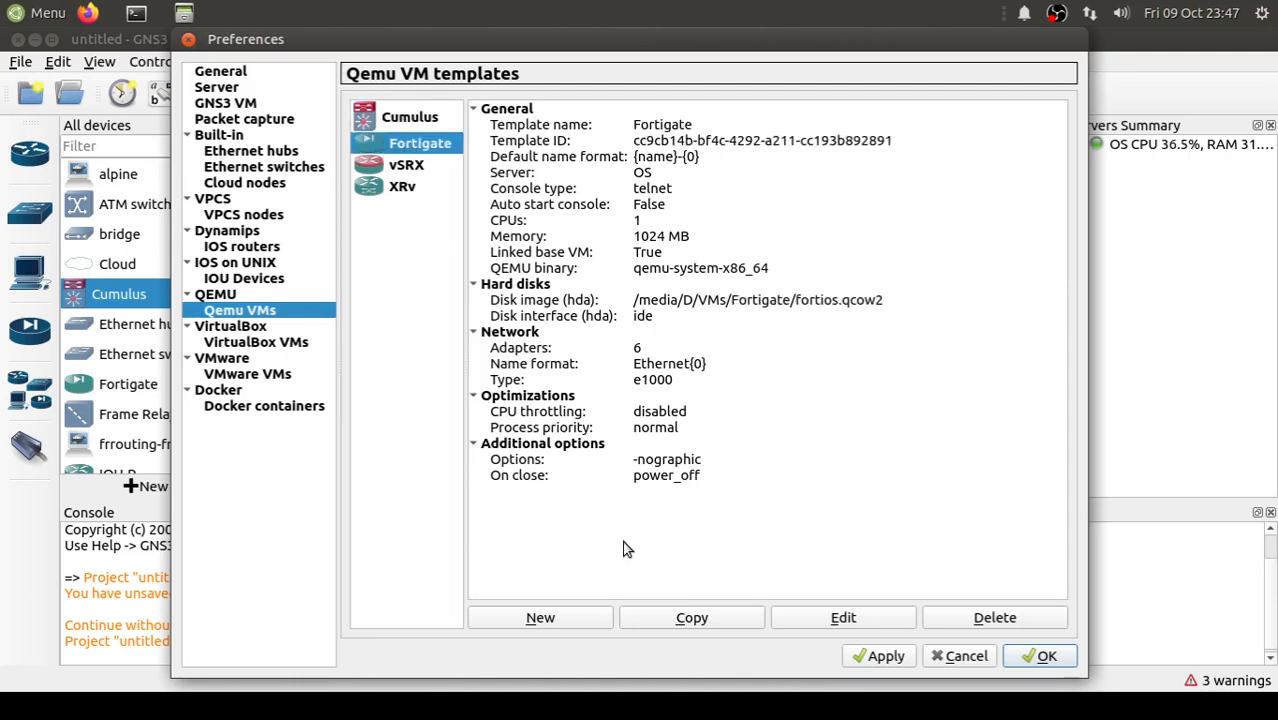
click(559, 621)
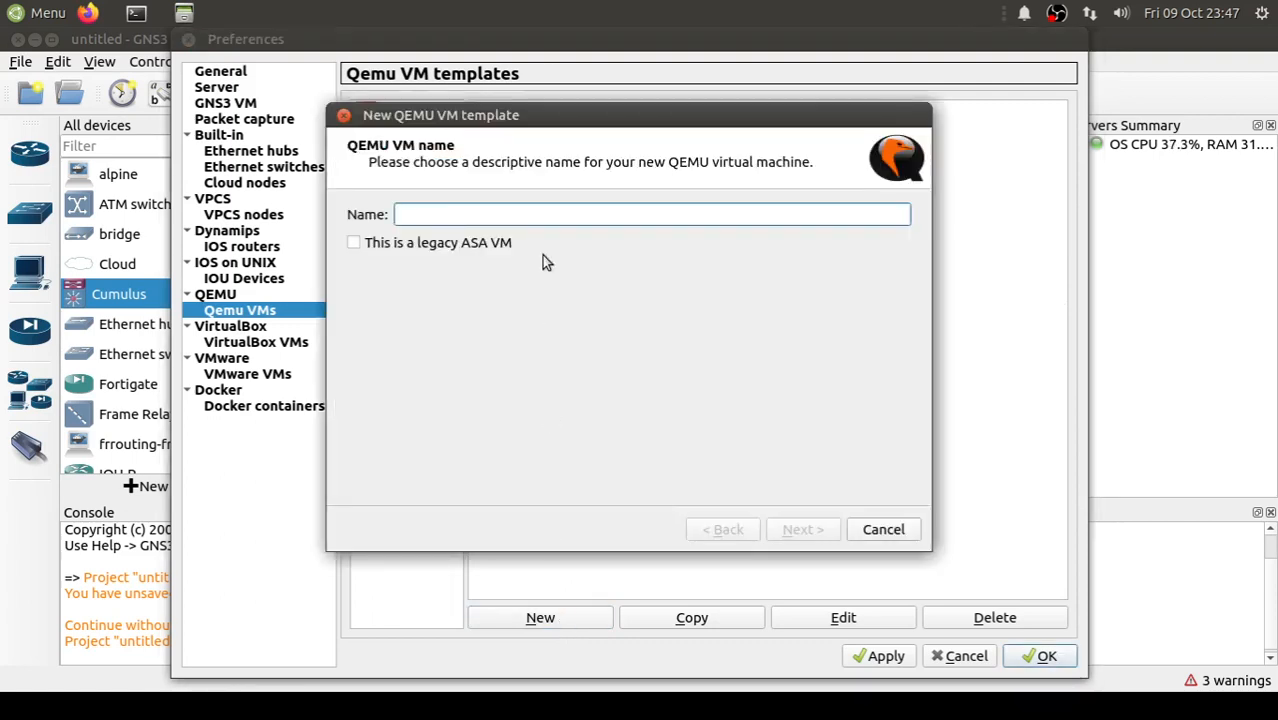
text(fdf)
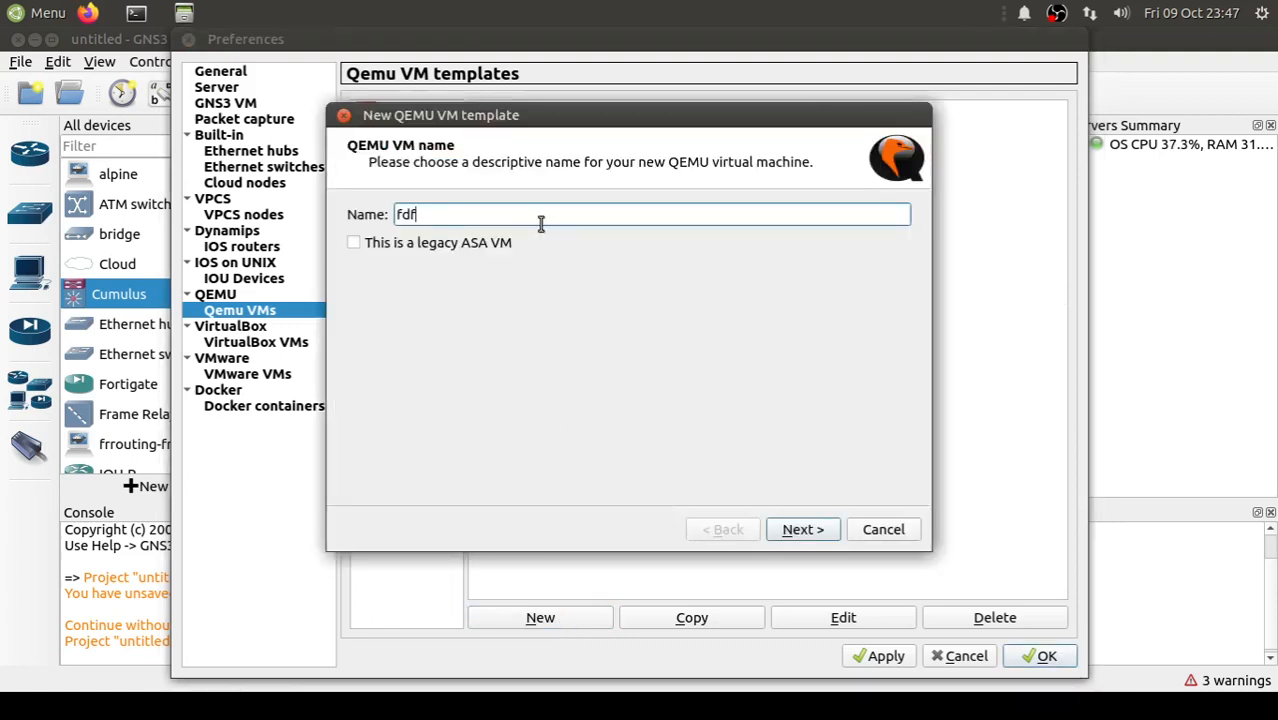
click(805, 532)
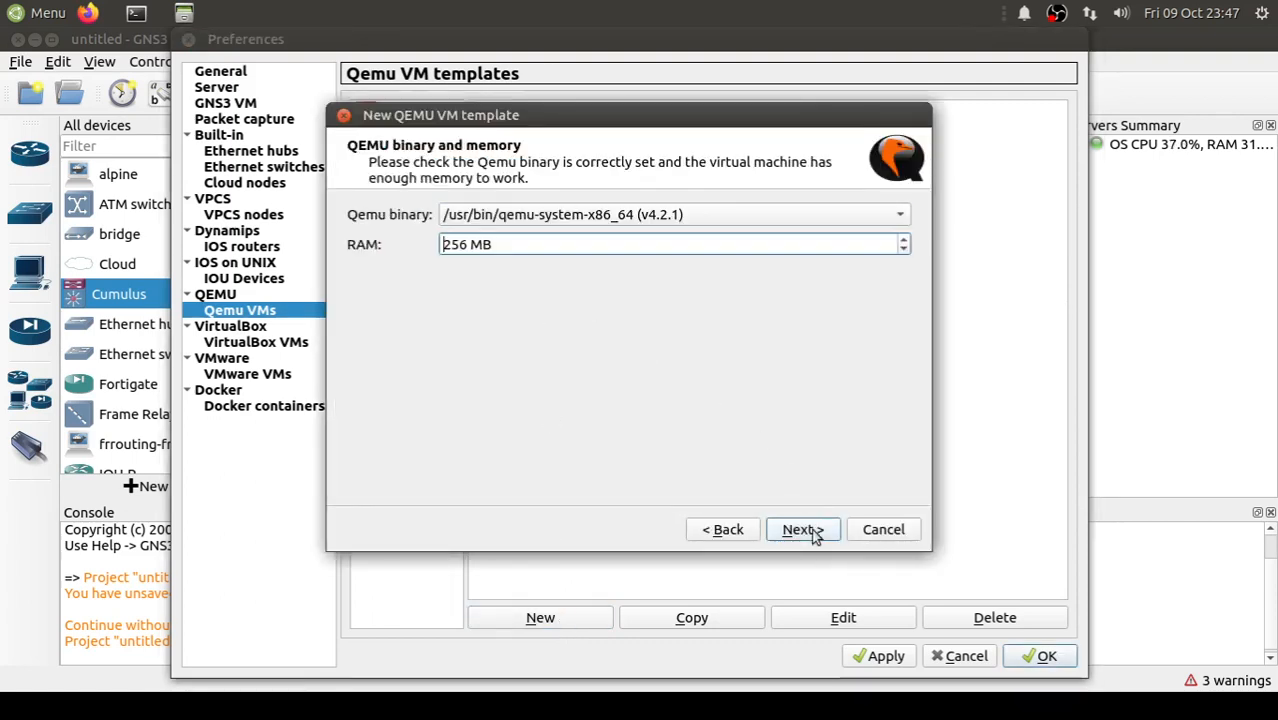
triple_click(470, 246)
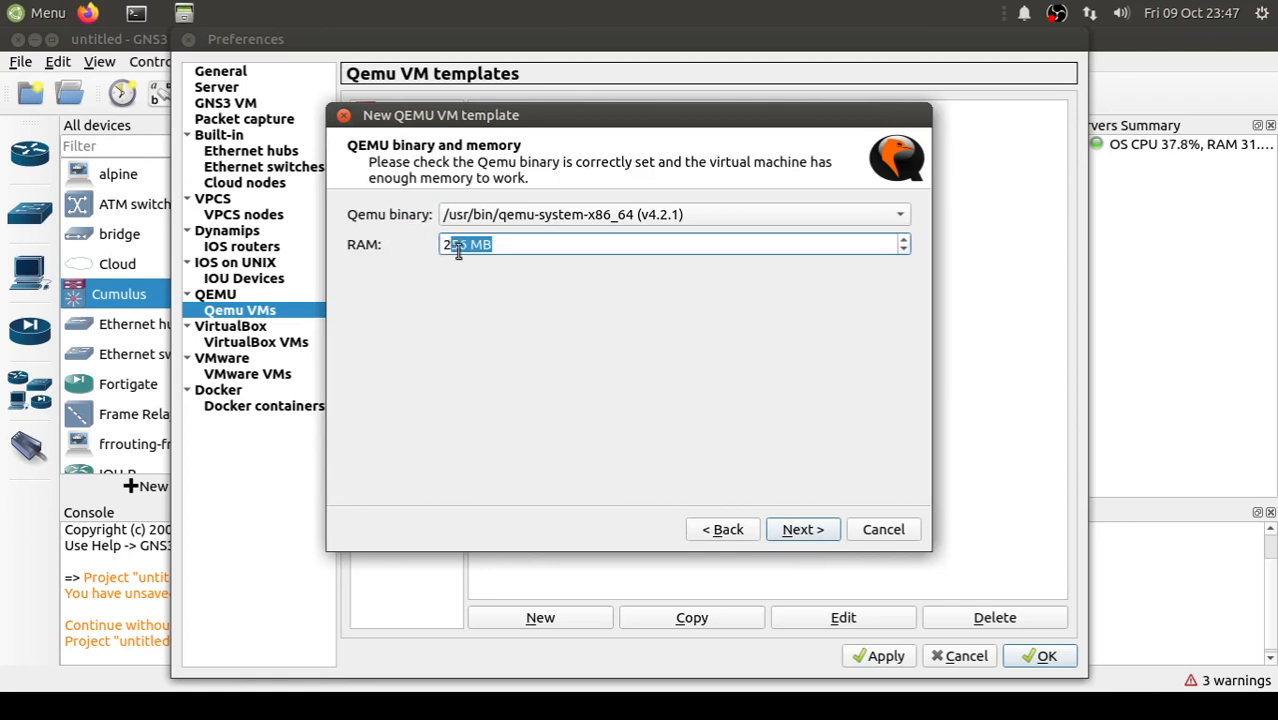
click(454, 246)
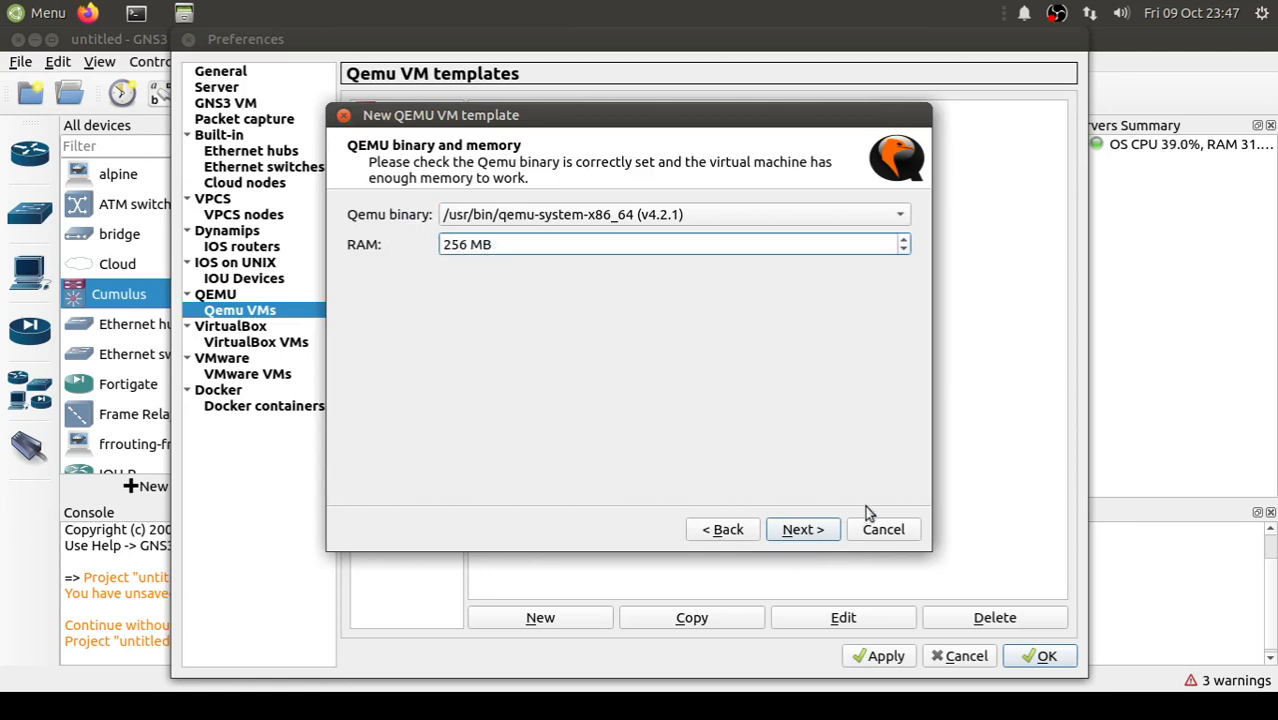
click(810, 535)
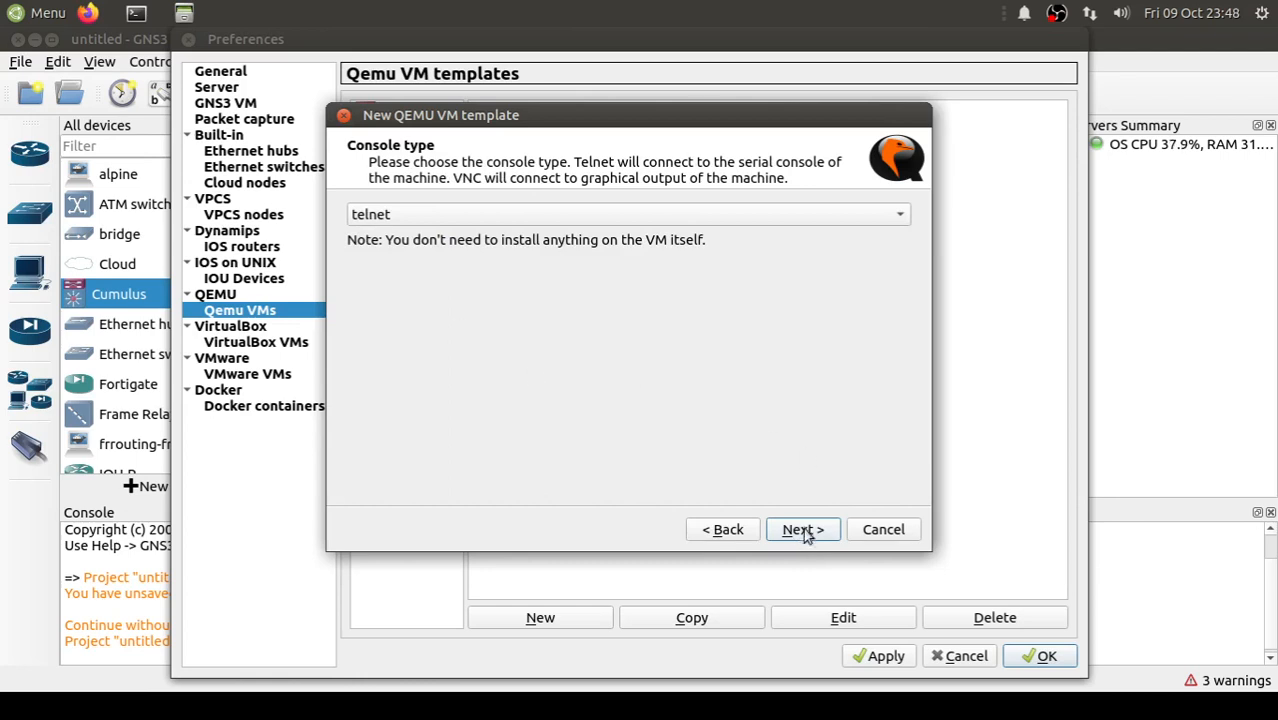
click(805, 533)
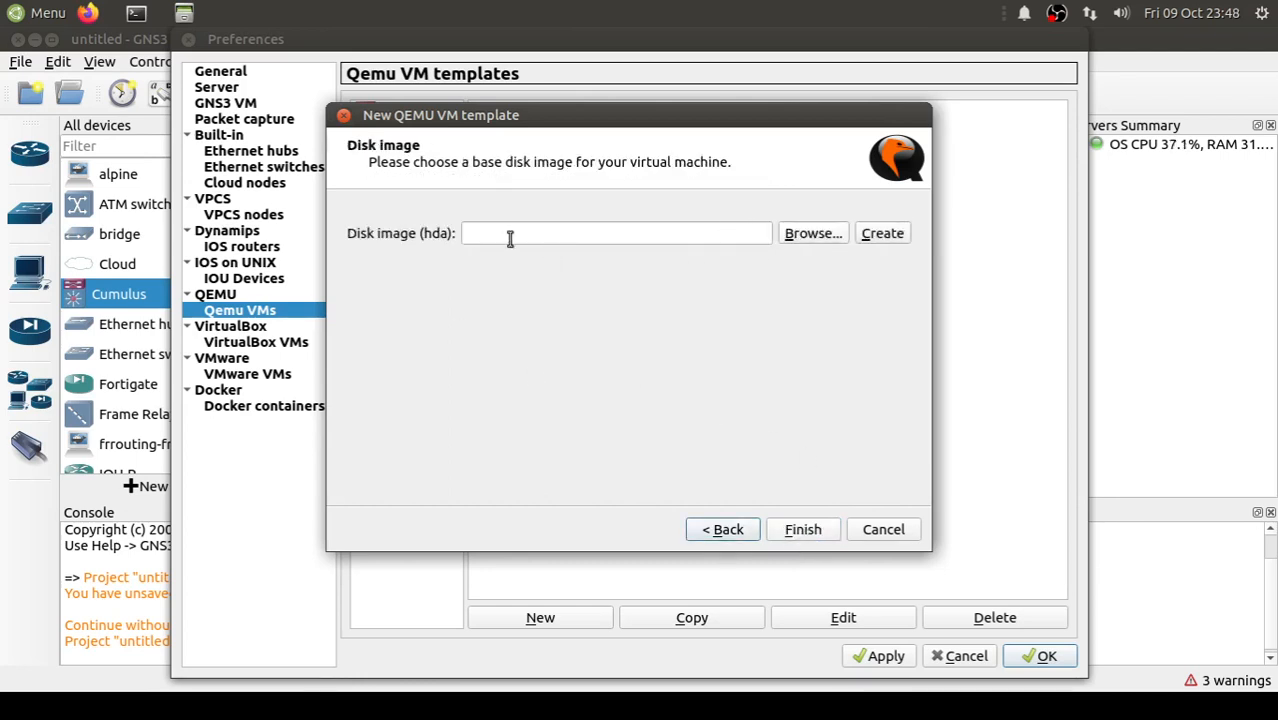
click(884, 530)
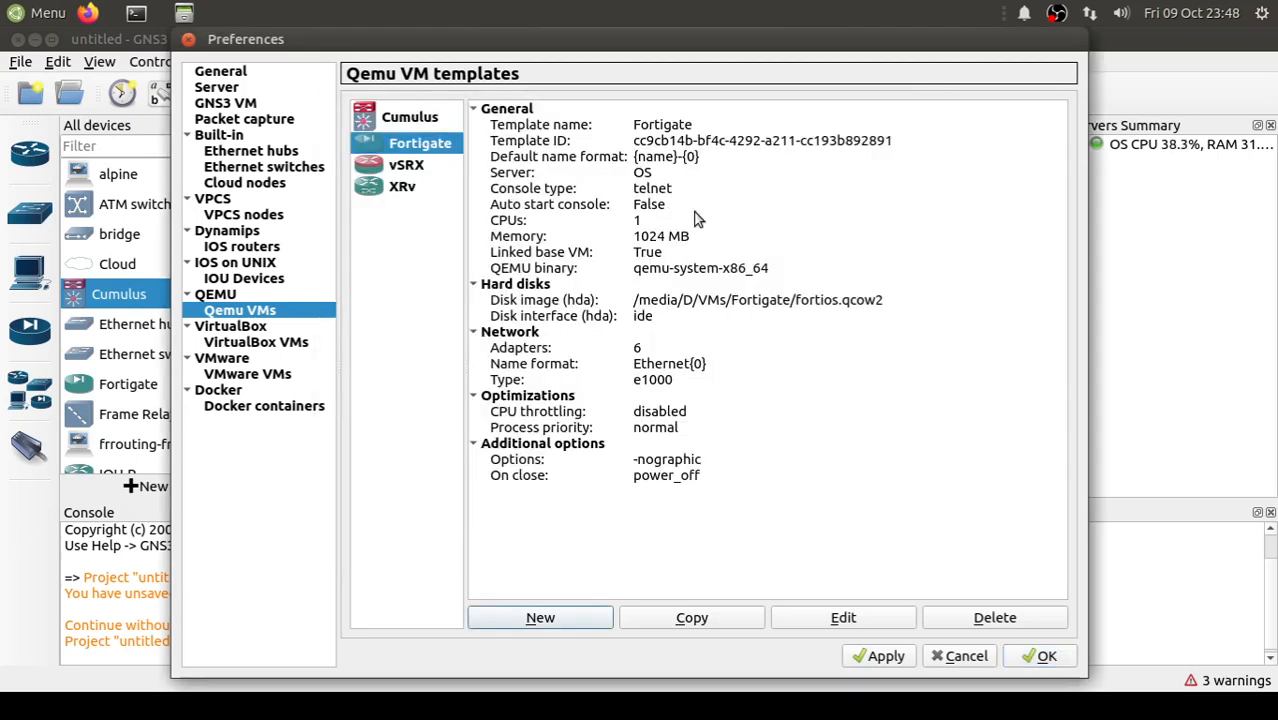
Review the Fortigate template's CPU and network adapter settings, and close the preferences without saving.
click(520, 224)
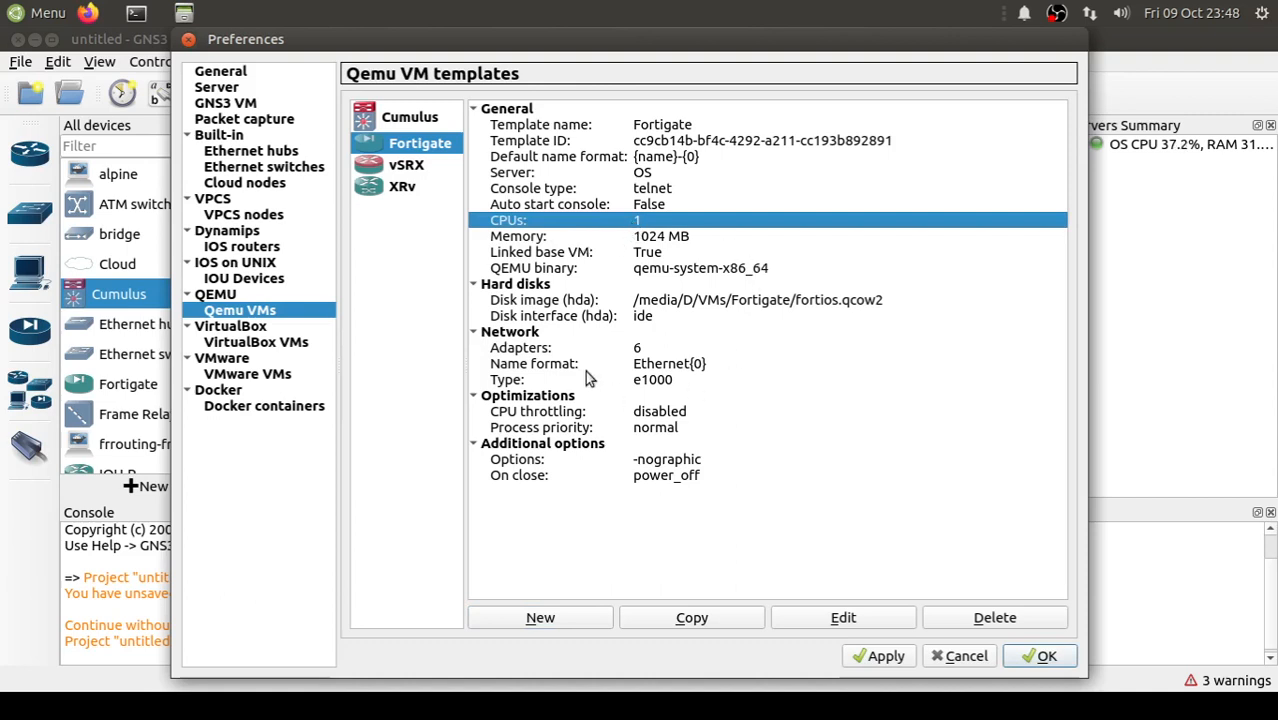
click(541, 352)
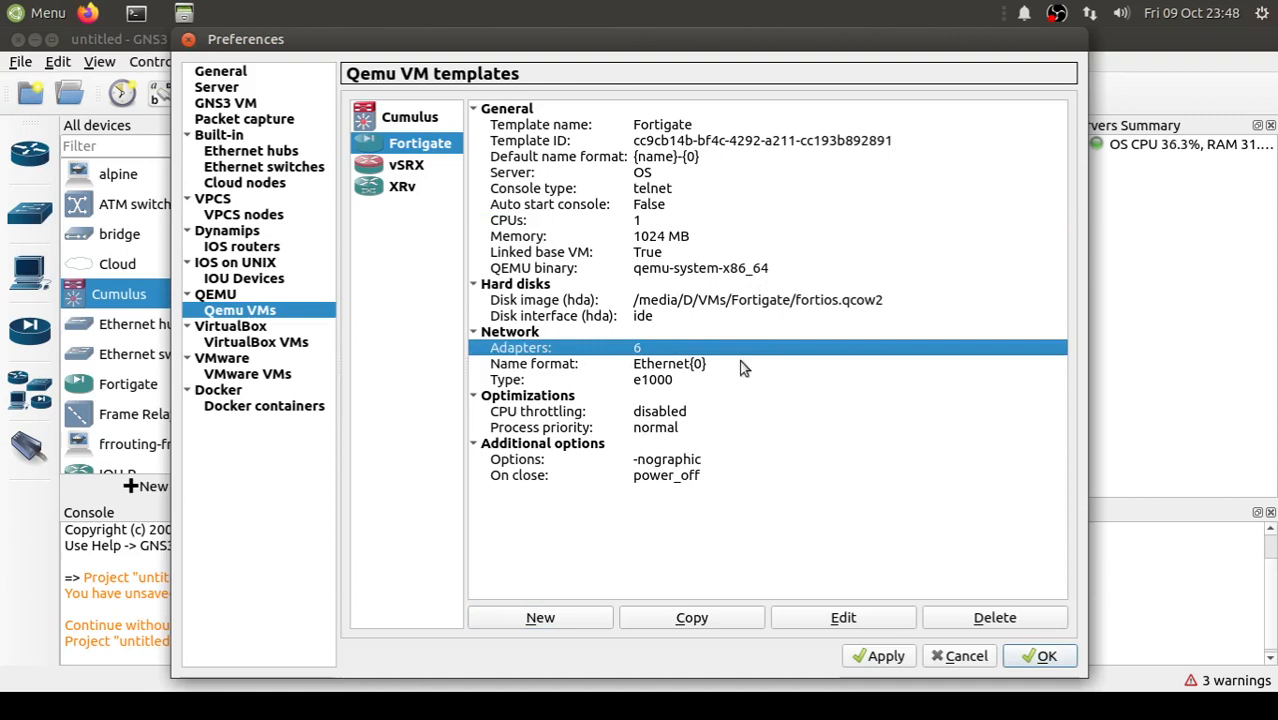
click(963, 661)
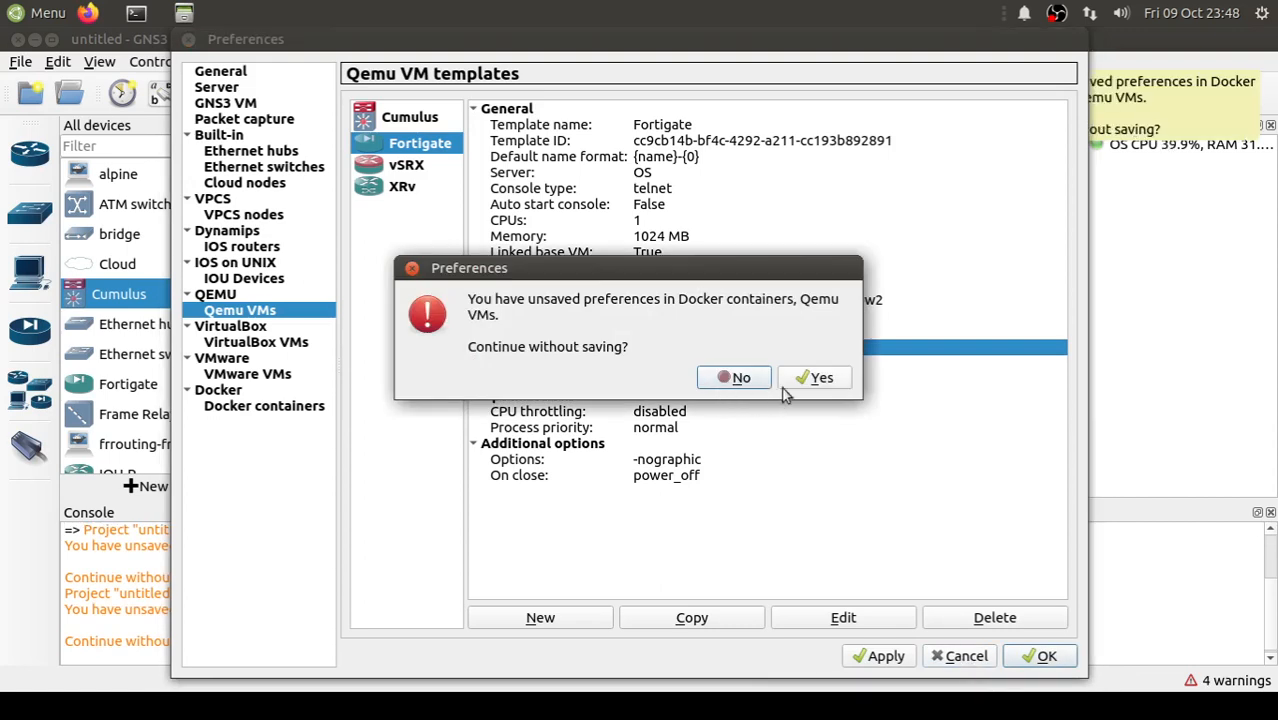
click(821, 378)
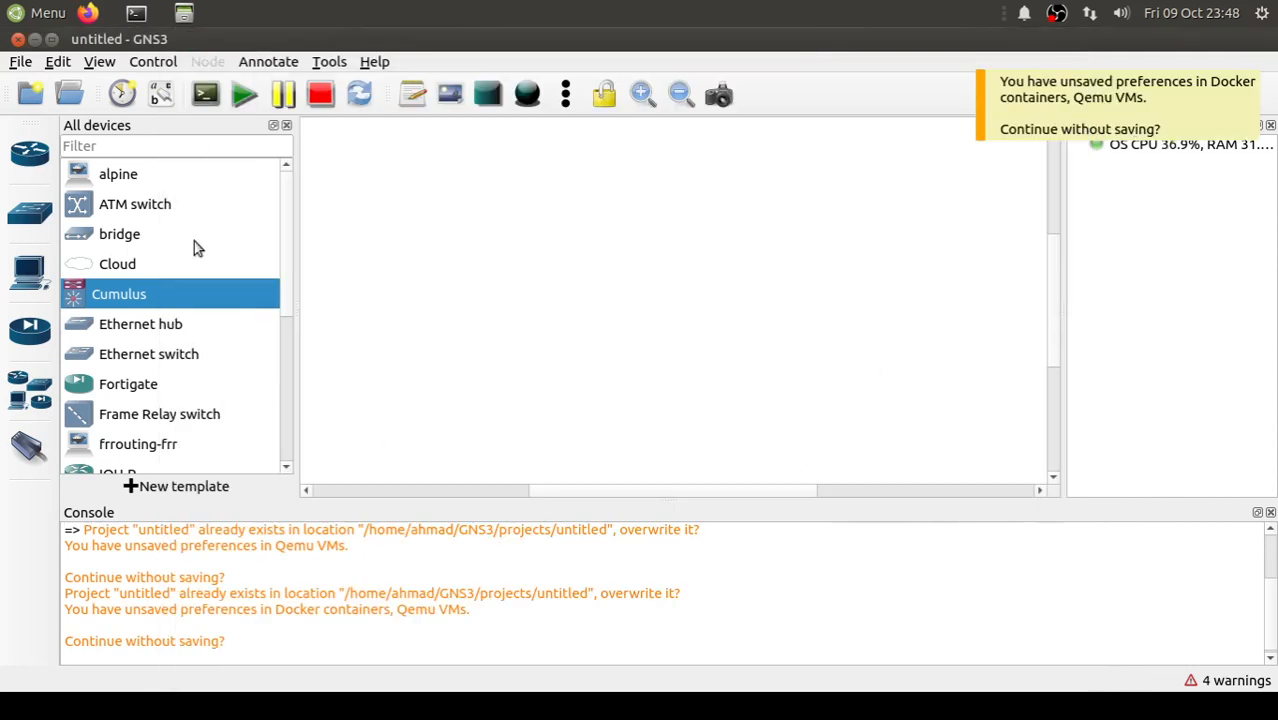
Locate the alpine and bridge templates in the device list.
click(112, 178)
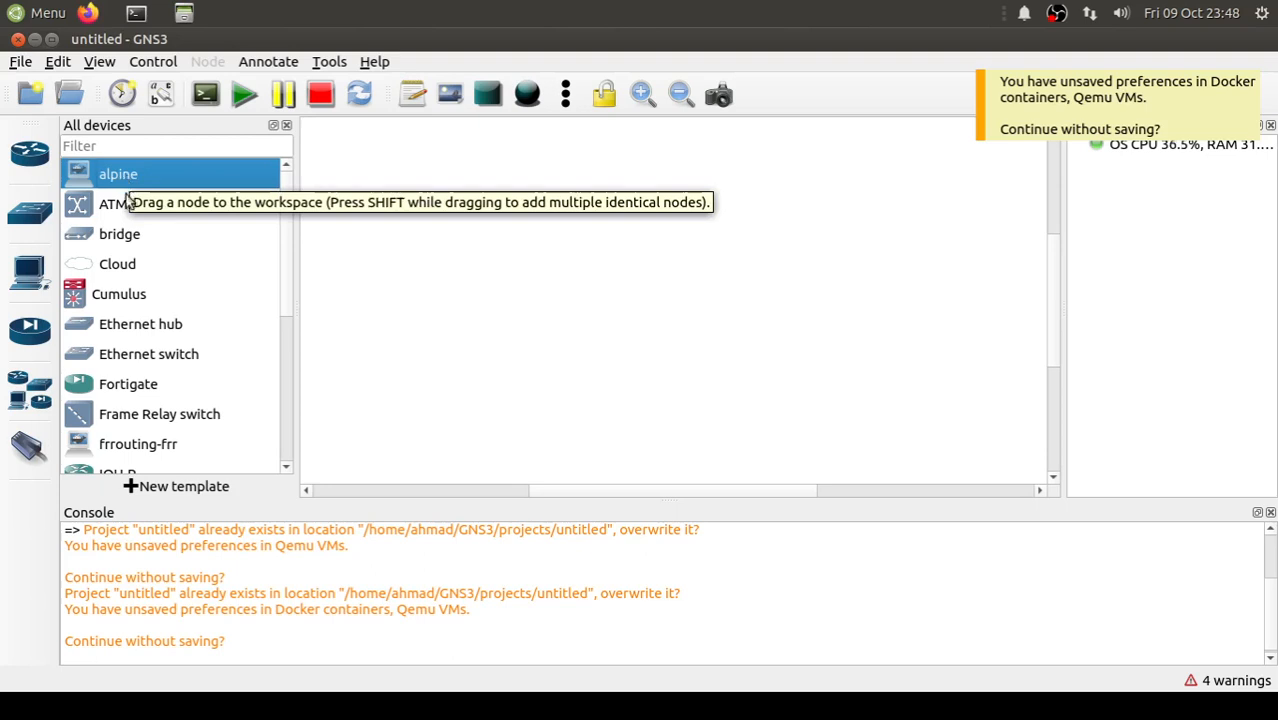
click(120, 238)
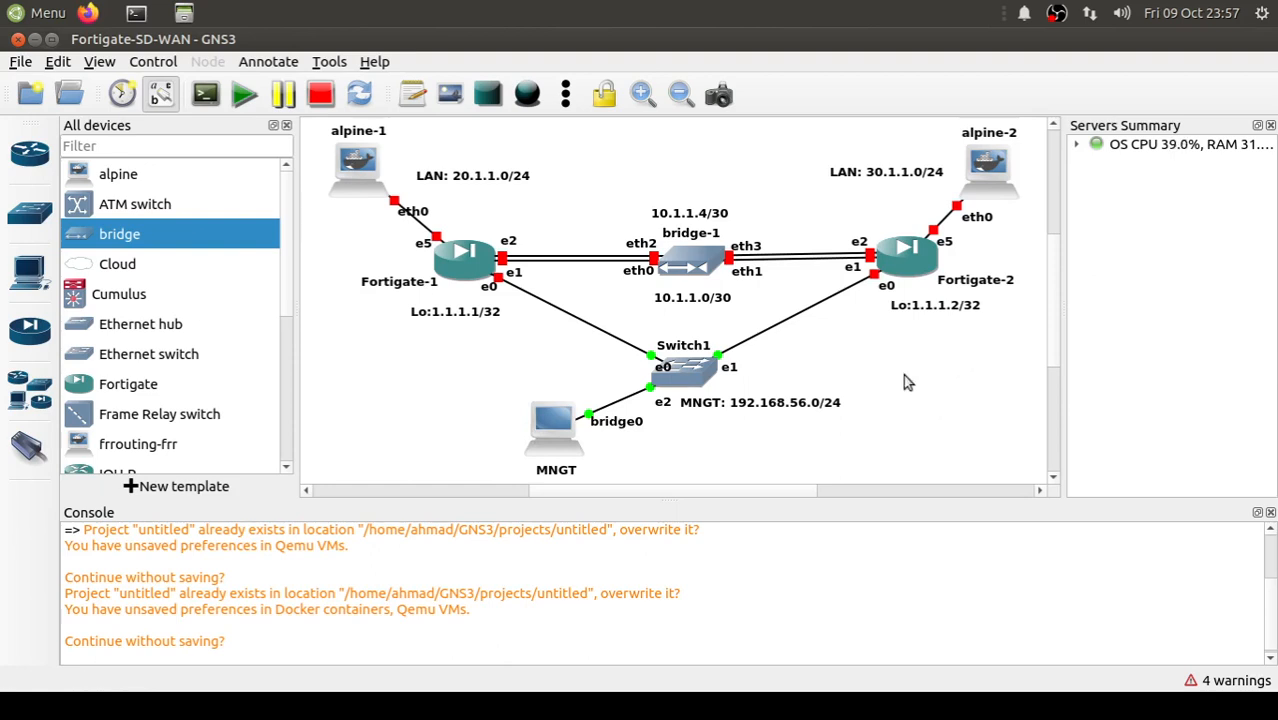
Start a new connection of type Bridge in the system's network connections, cancel its creation and return to the topology.
click(1089, 13)
click(1066, 385)
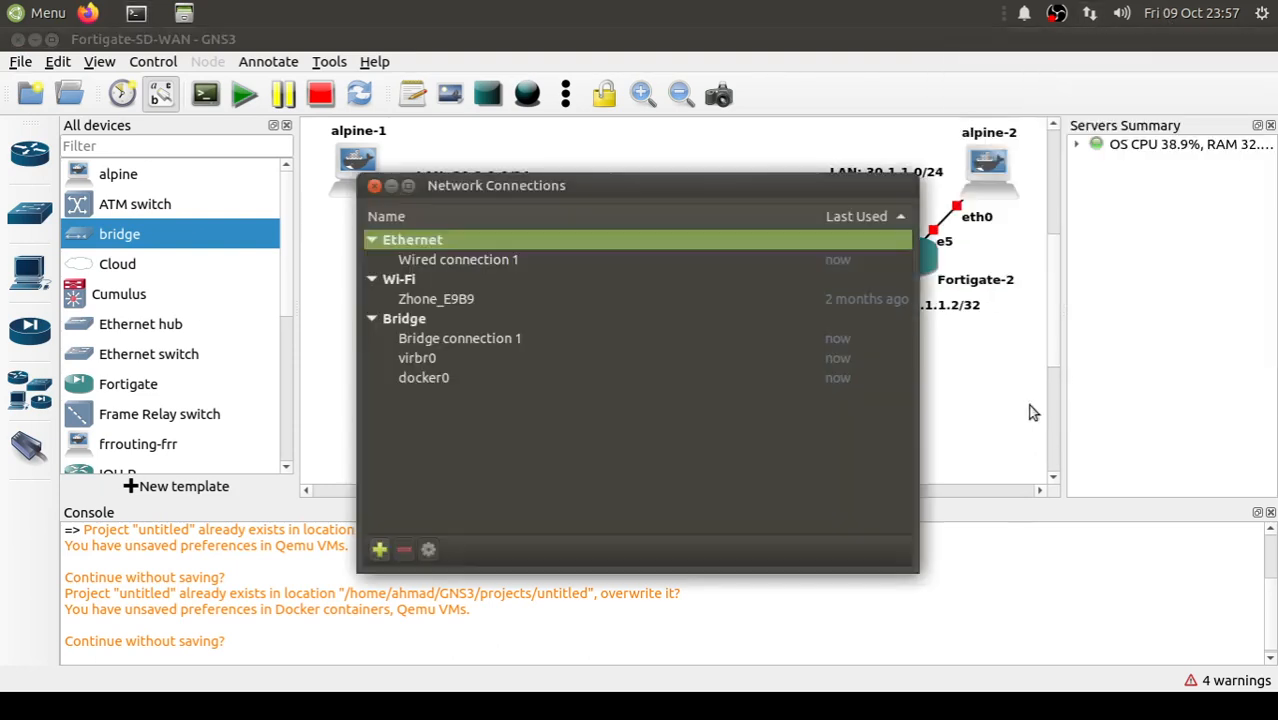
click(380, 550)
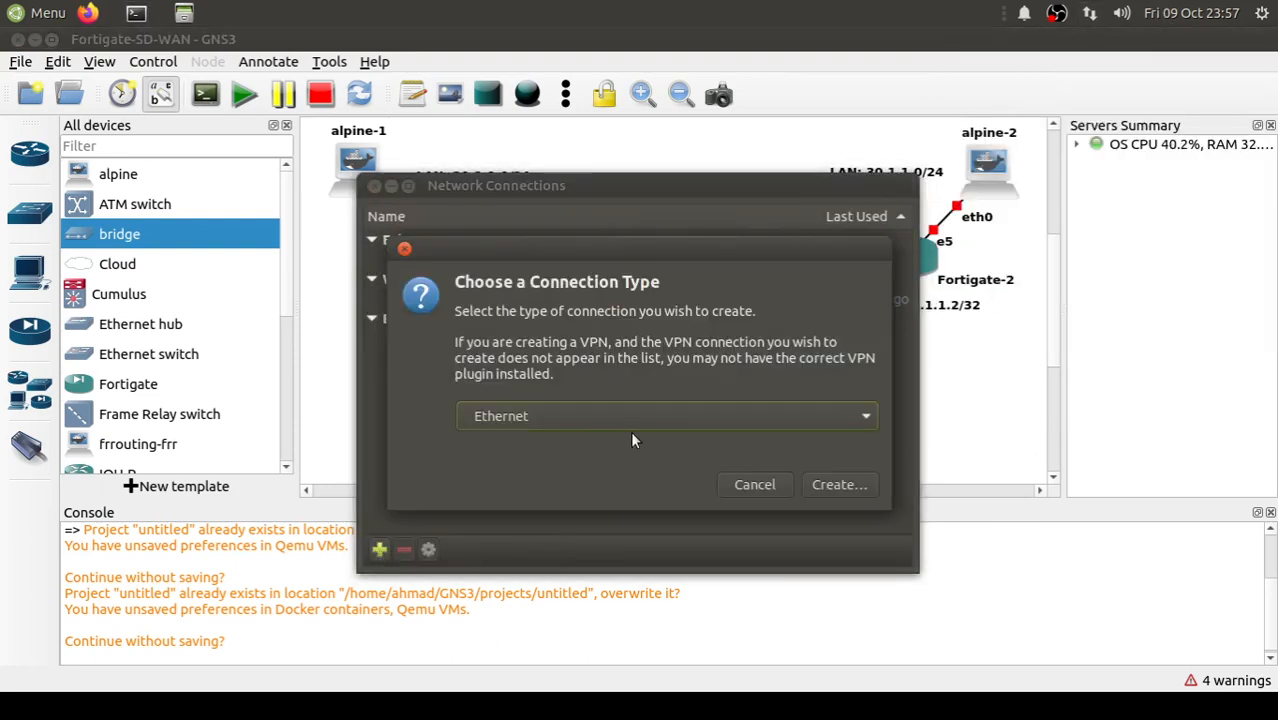
click(632, 416)
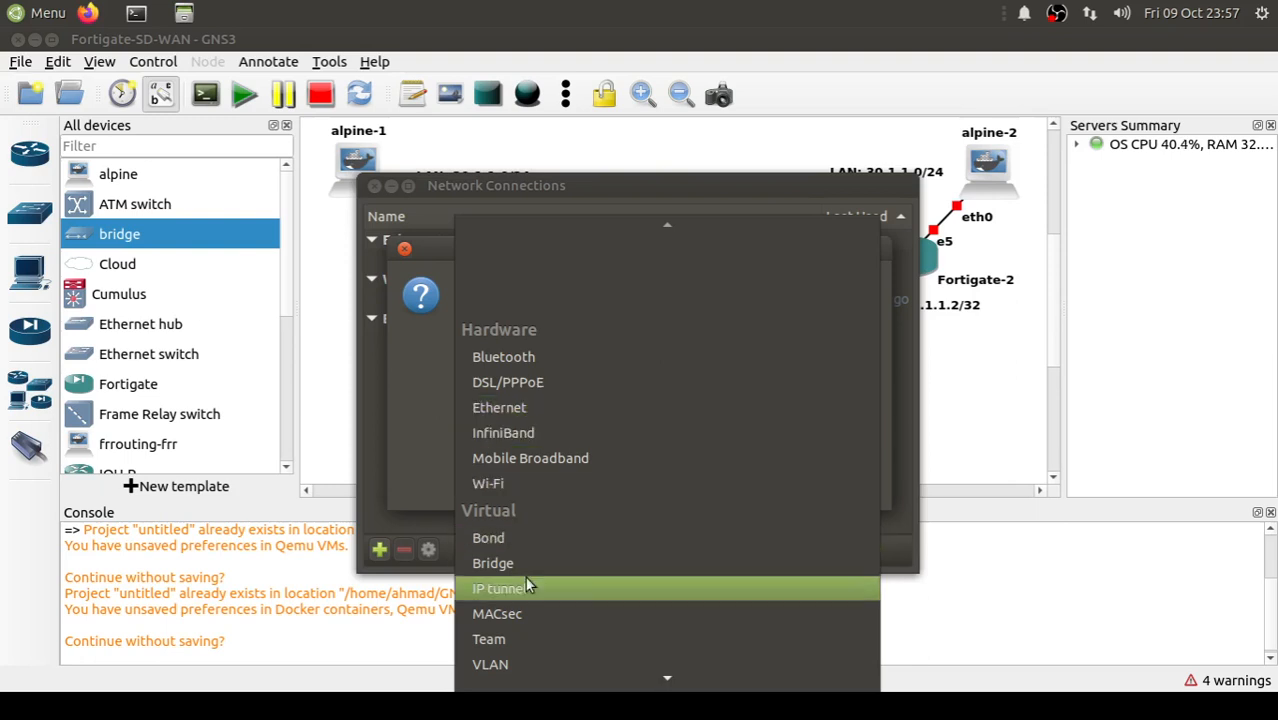
click(557, 566)
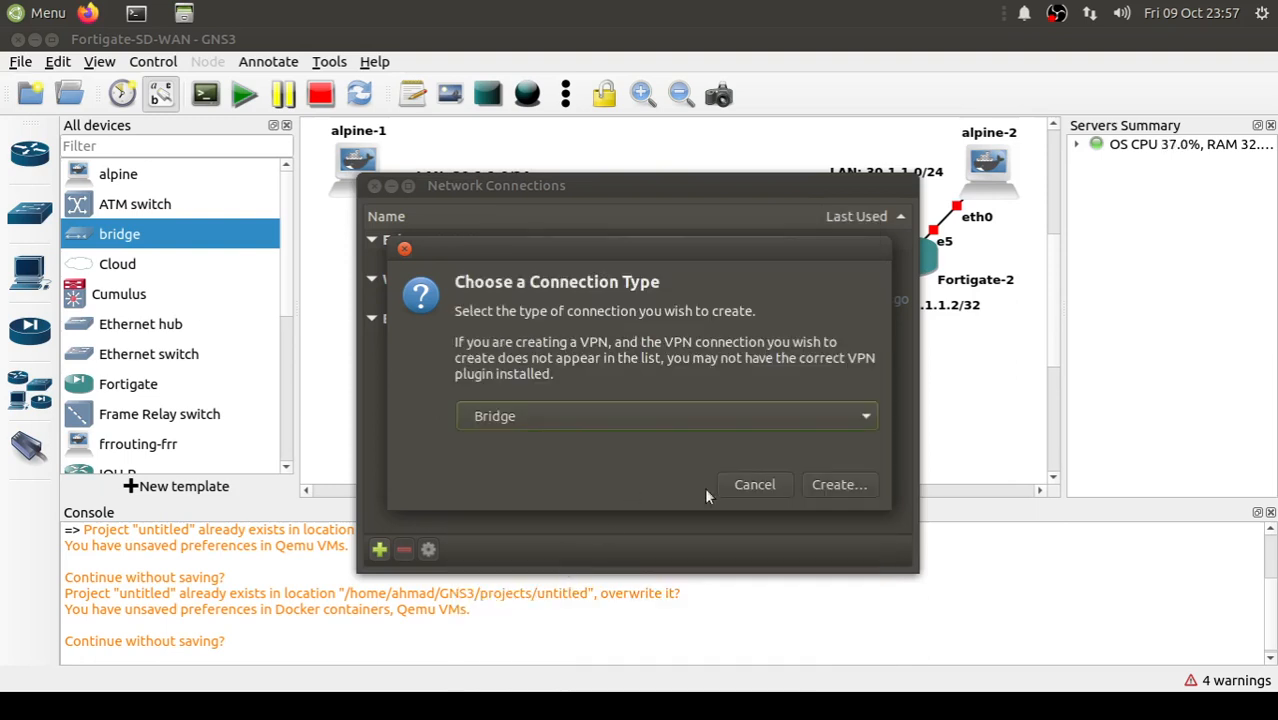
click(760, 484)
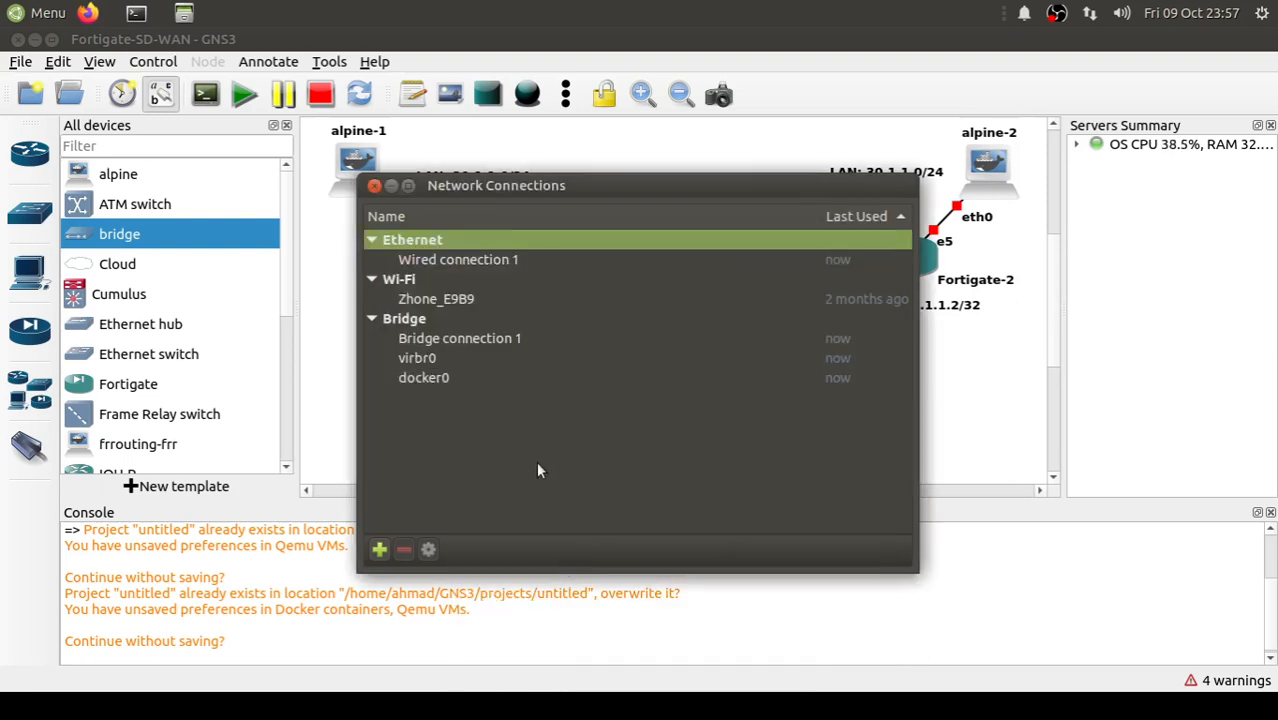
click(374, 186)
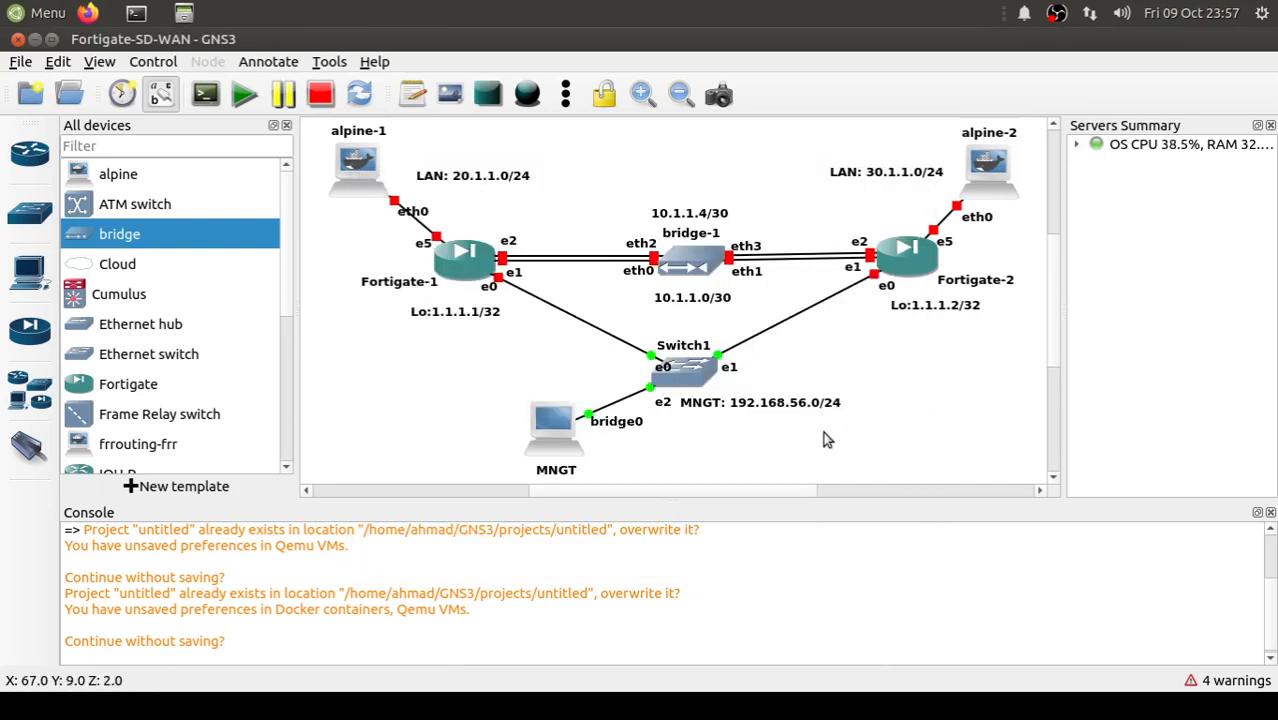